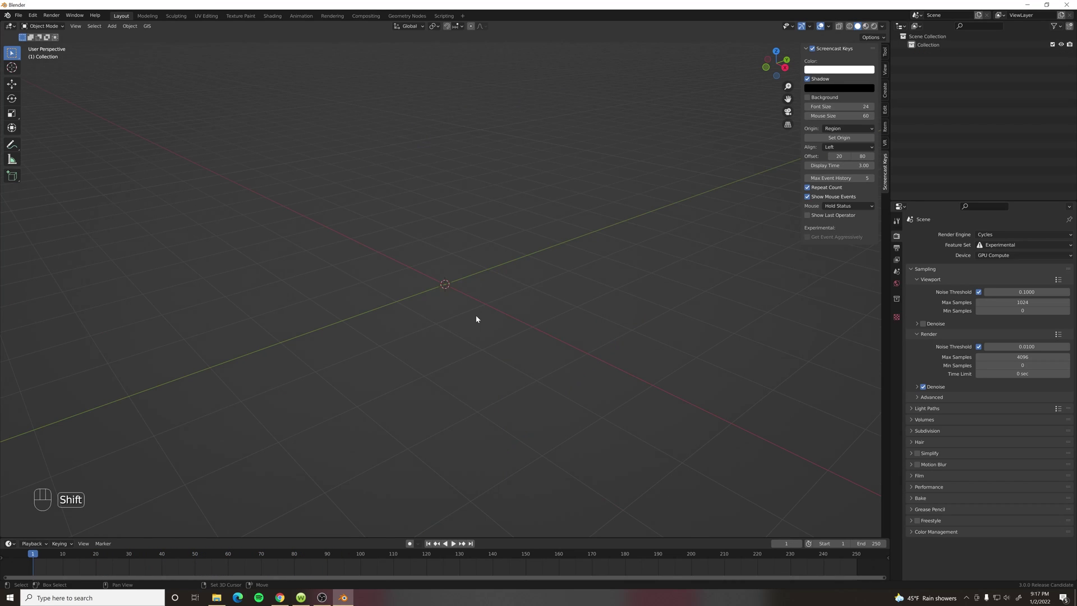
# Add a monkey head mesh and move it up above the grid origin
pyautogui.hotkey('shift', 'a')
pyautogui.moveTo(476, 317)
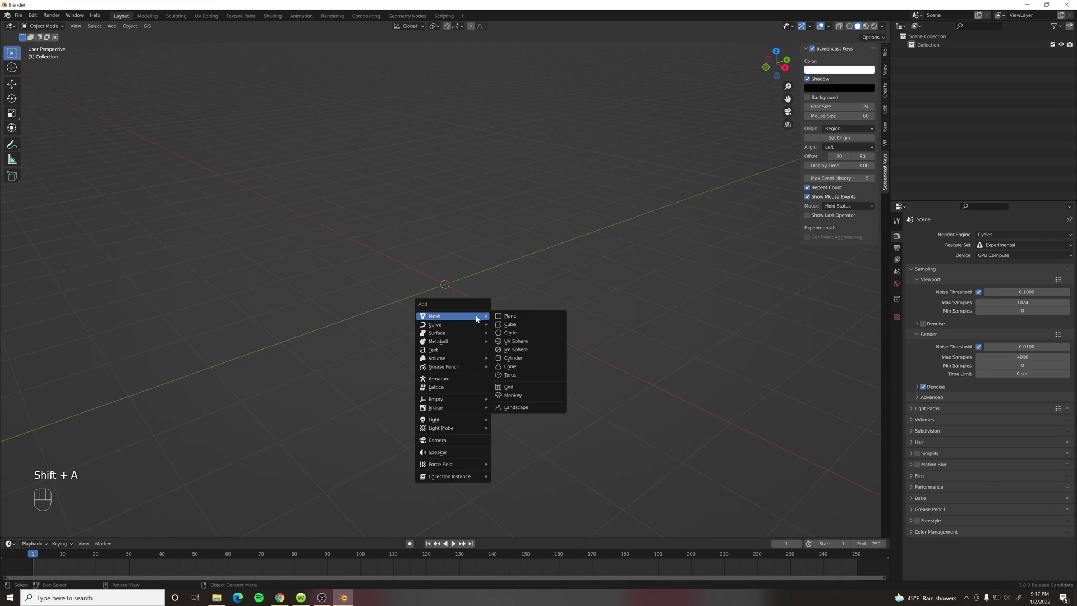
pyautogui.click(527, 395)
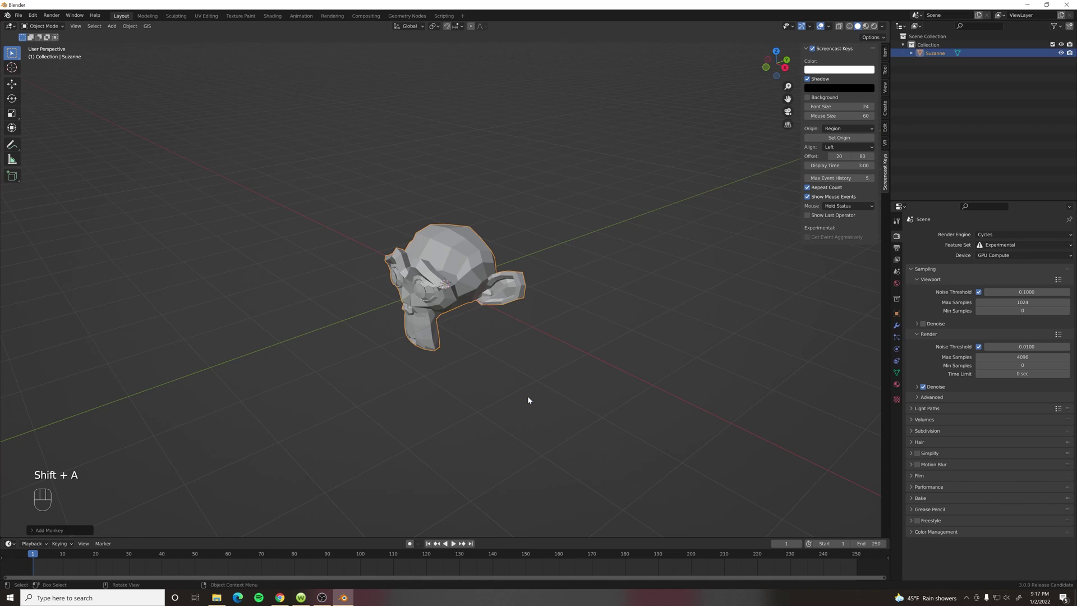
pyautogui.press('g')
pyautogui.click(520, 251)
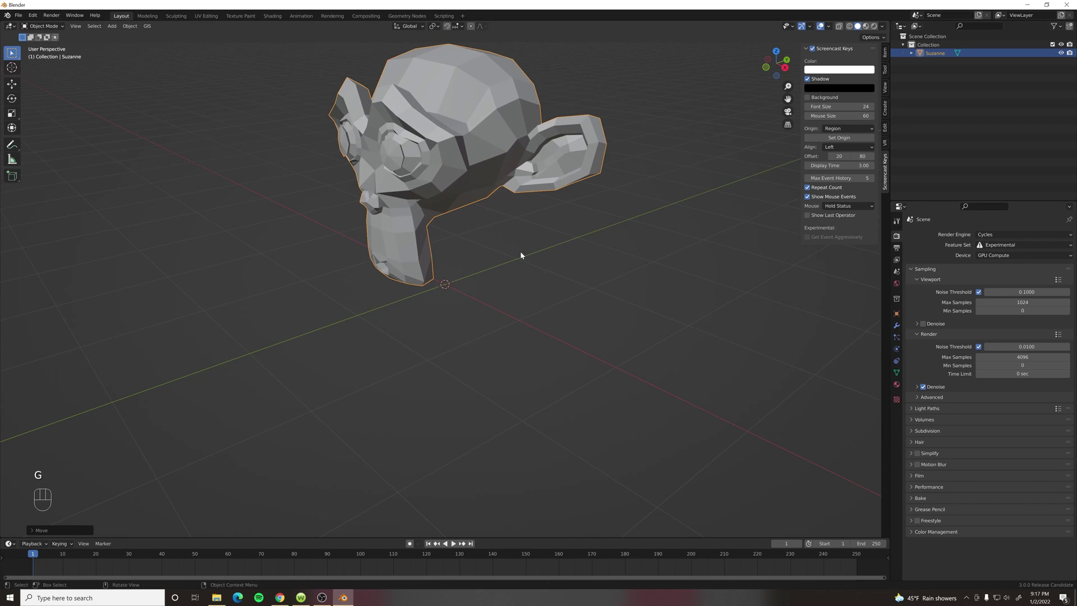
pyautogui.keyDown('shift'); pyautogui.moveTo(520, 250); pyautogui.dragTo(517, 339, button='middle'); pyautogui.keyUp('shift')
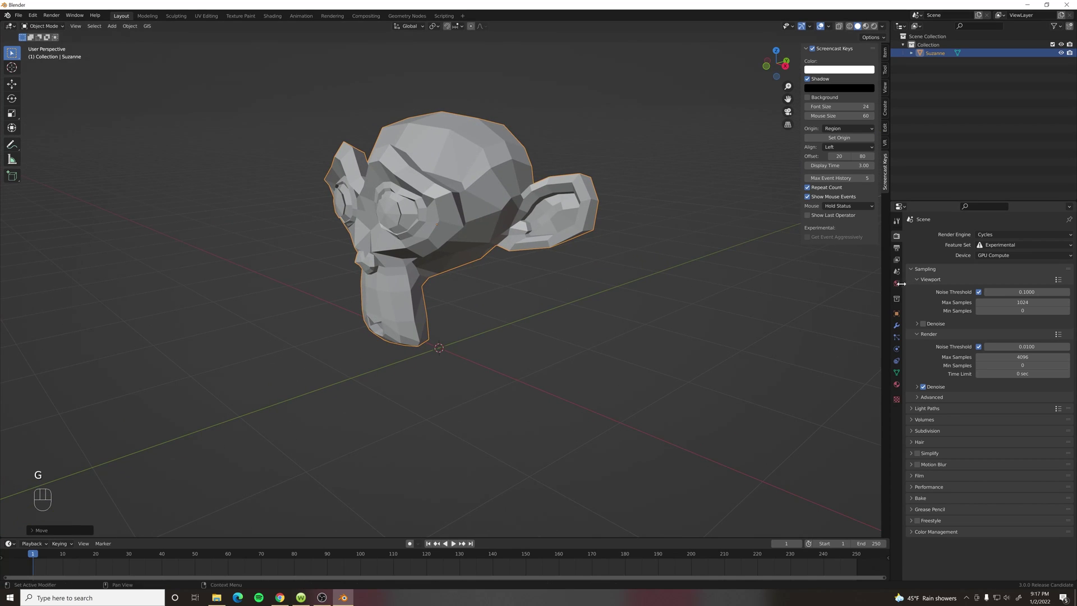
# Add a Subdivision Surface modifier to the monkey head and set its viewport level to 2
pyautogui.click(897, 325)
pyautogui.click(982, 237)
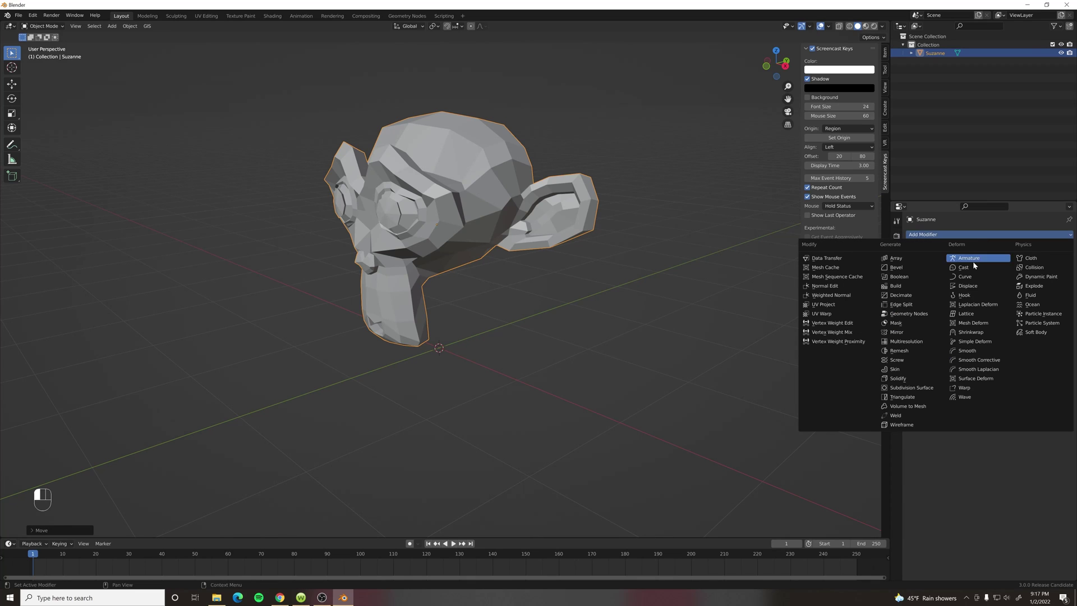
pyautogui.click(916, 389)
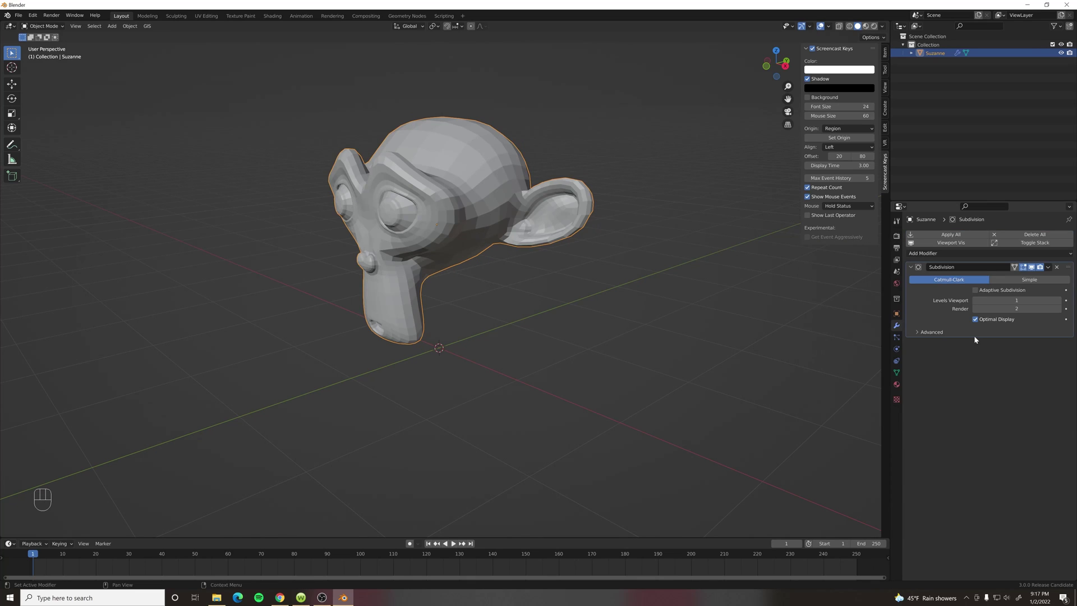
pyautogui.click(1059, 301)
# Apply Shade Smooth to the monkey head
pyautogui.press('space')
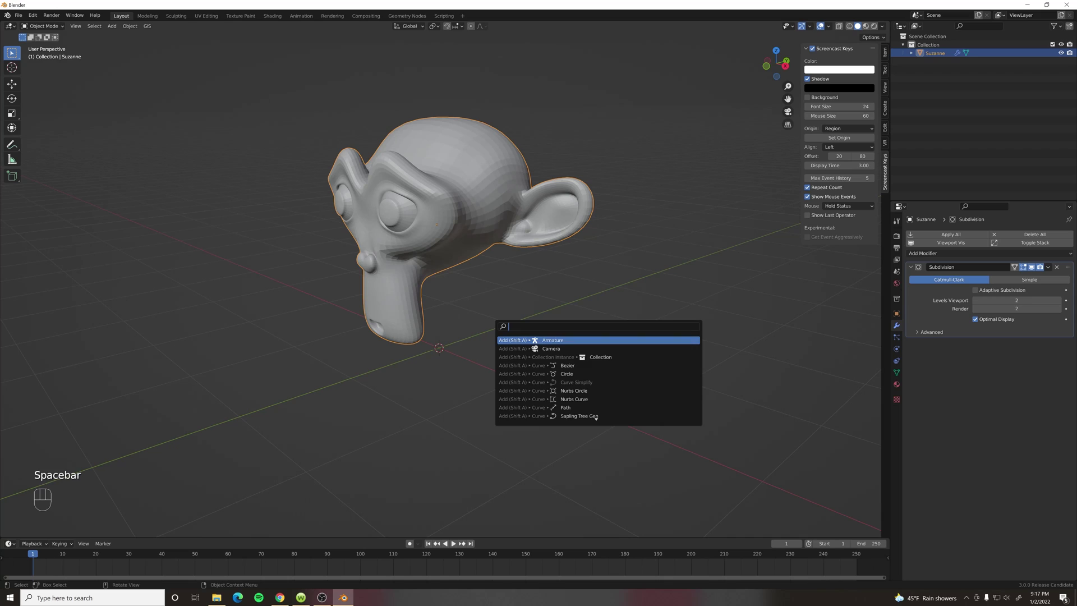
pyautogui.write('smoo')
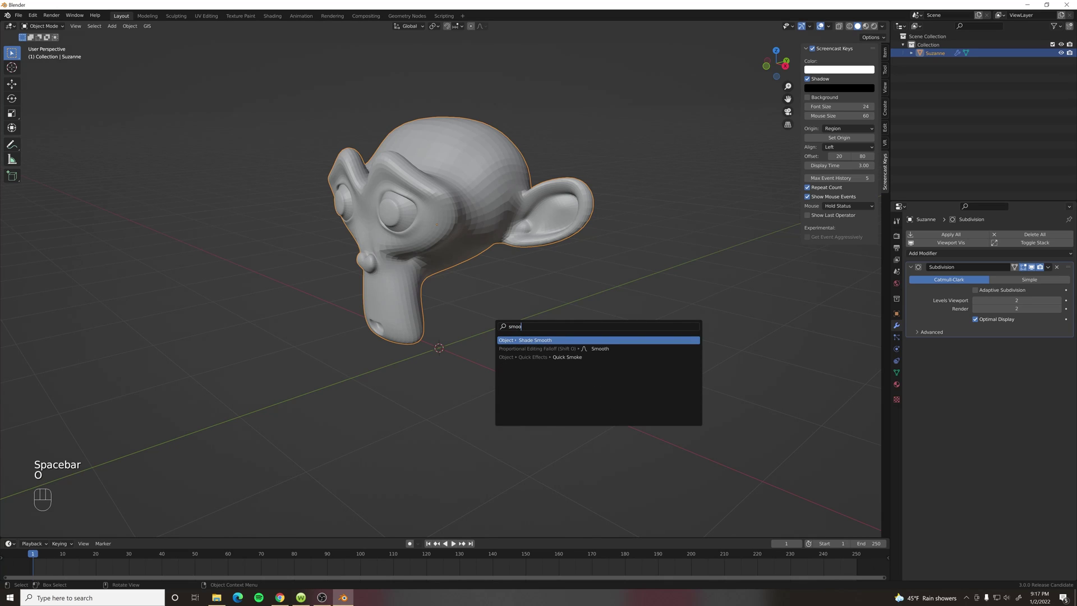
pyautogui.write('th')
pyautogui.press('Return')
pyautogui.press('shift')
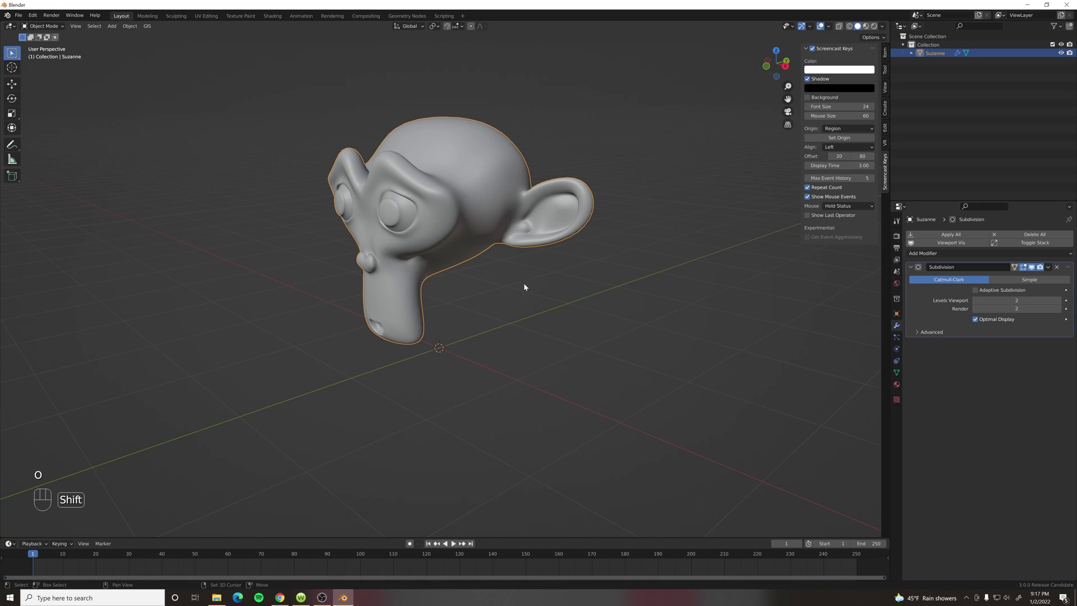
# Save the scene as VenomTendrils_v001.blend in the How to Make Evil Tendrils folder
pyautogui.press('ctrl')
pyautogui.hotkey('ctrl', 's')
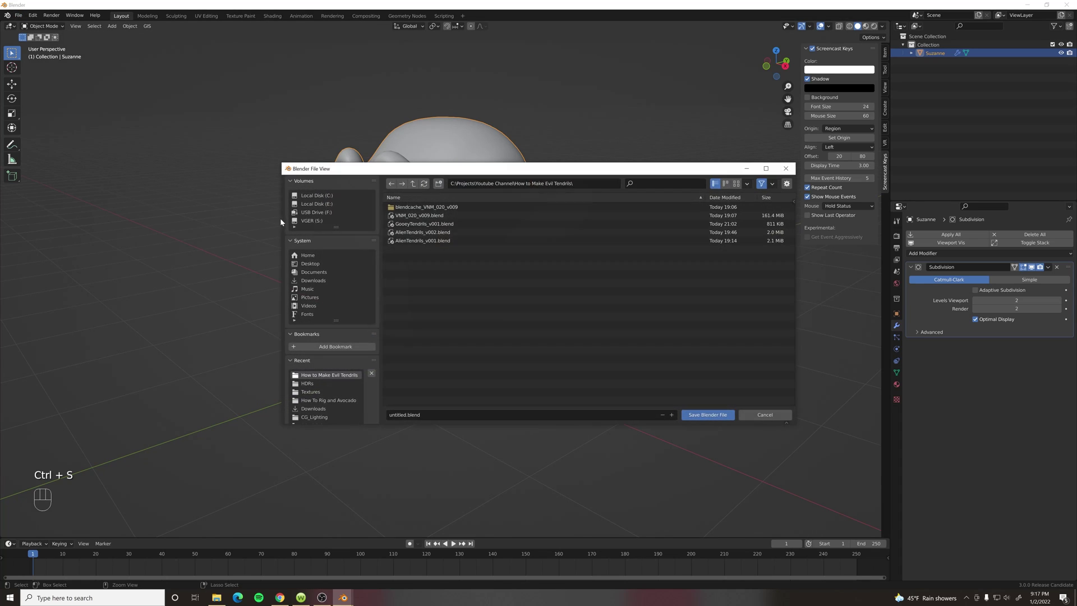
pyautogui.click(406, 415)
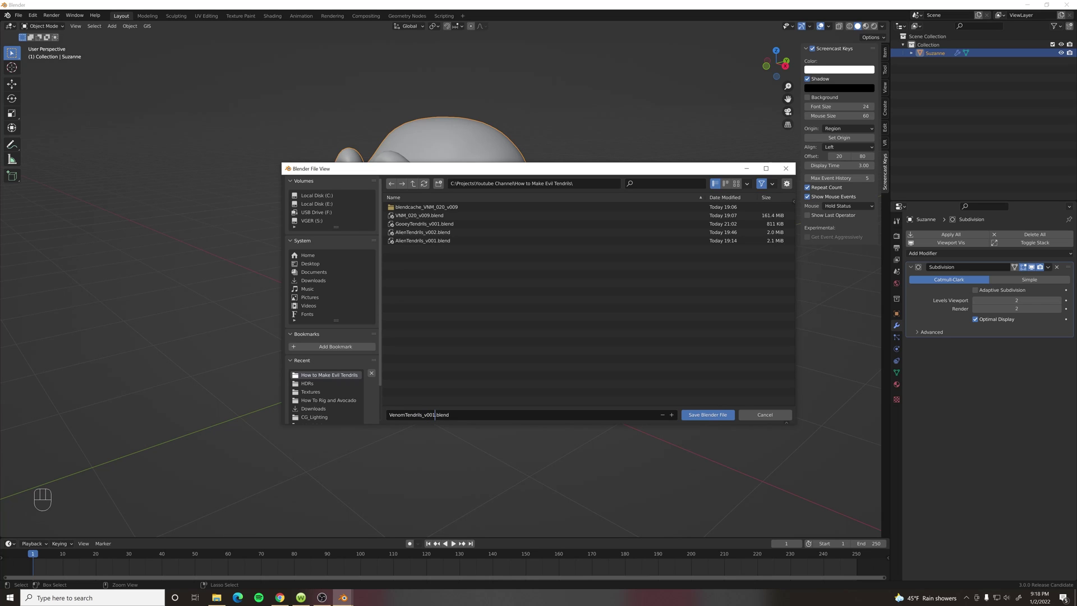
pyautogui.press('Return')
# Place the 3D cursor on the surface near the base of the monkey's chin, and return to the selection tool
pyautogui.moveTo(486, 335); pyautogui.dragTo(437, 352, button='middle')
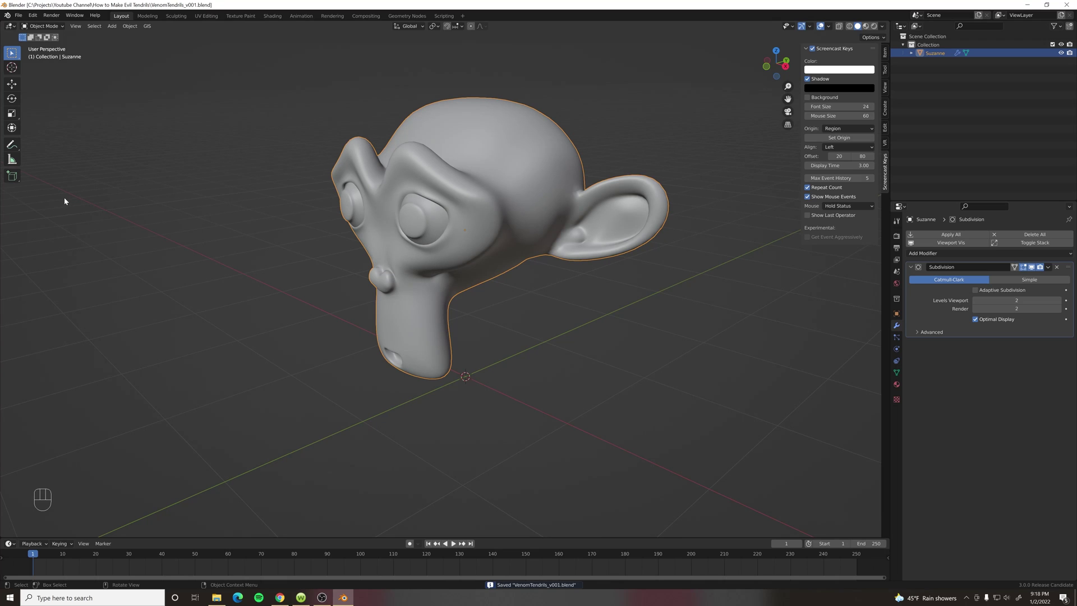
pyautogui.click(11, 68)
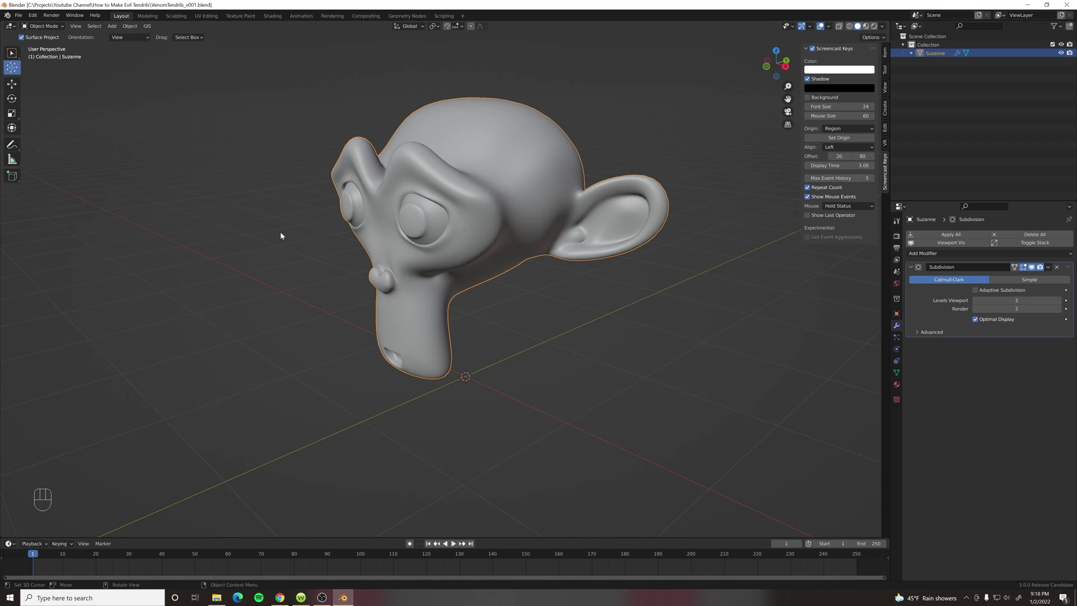
pyautogui.click(428, 376)
pyautogui.moveTo(520, 367); pyautogui.dragTo(328, 323, button='middle')
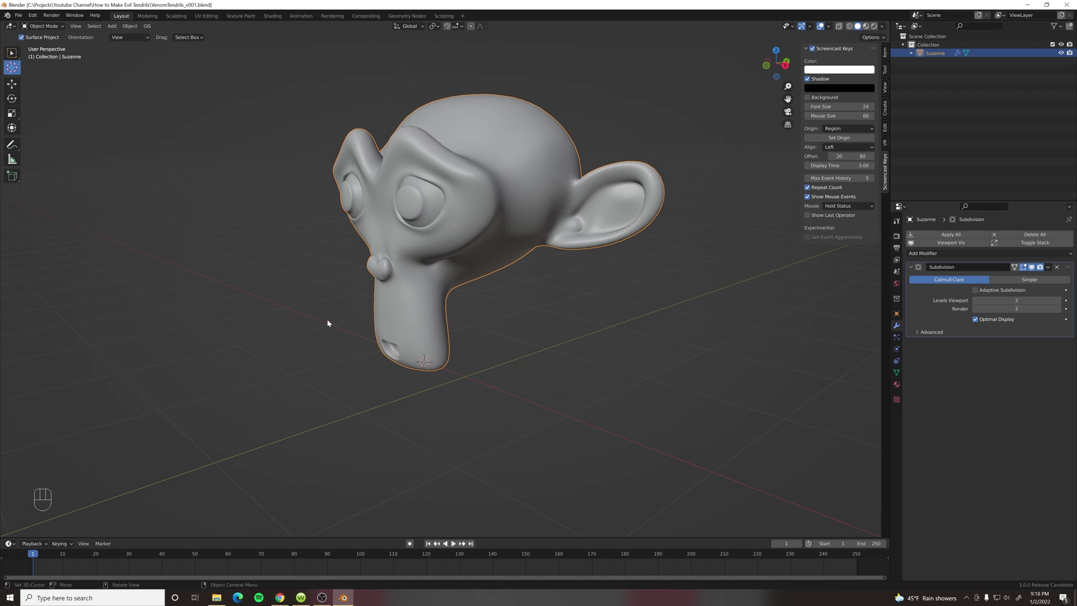
pyautogui.click(12, 53)
pyautogui.moveTo(518, 338); pyautogui.dragTo(653, 291, button='middle')
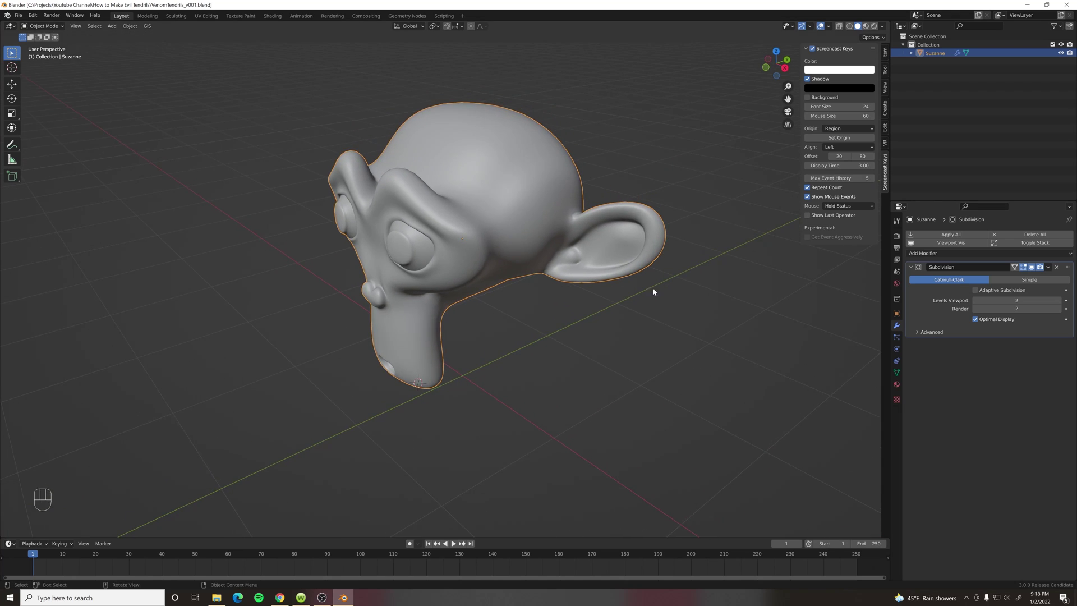
# Bring up the Ivy Generator settings, and search the add-ons in the preferences for "ivy" to check IvyGen
pyautogui.click(886, 110)
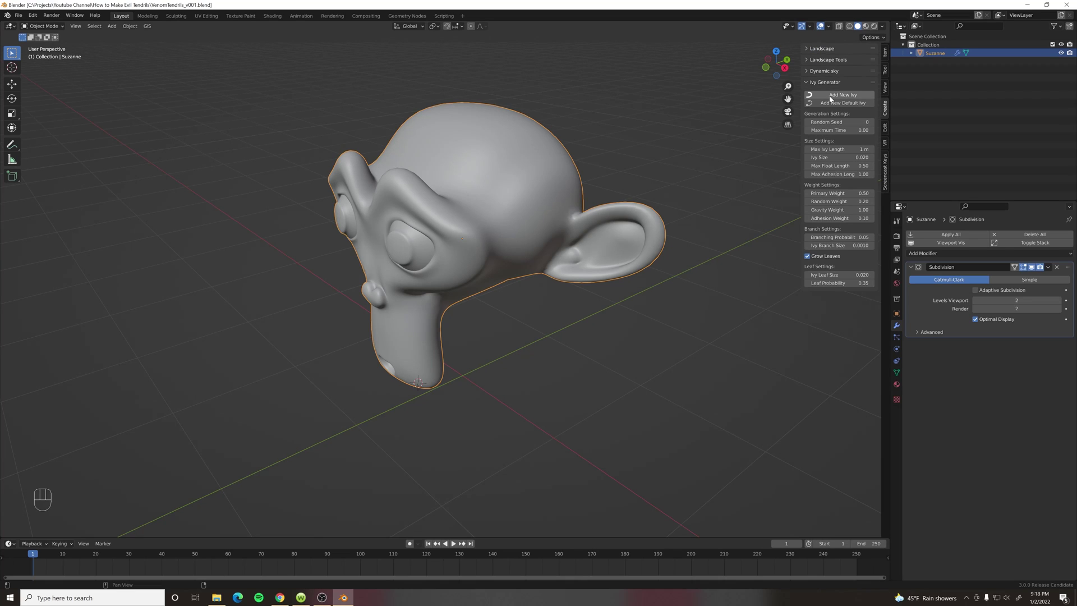
pyautogui.click(36, 16)
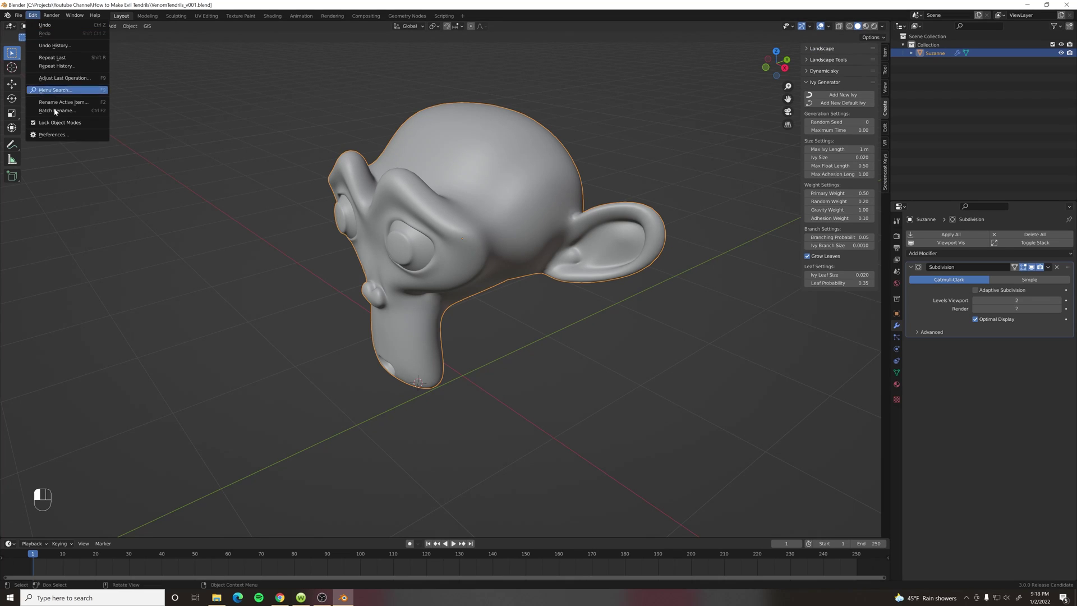
pyautogui.click(57, 135)
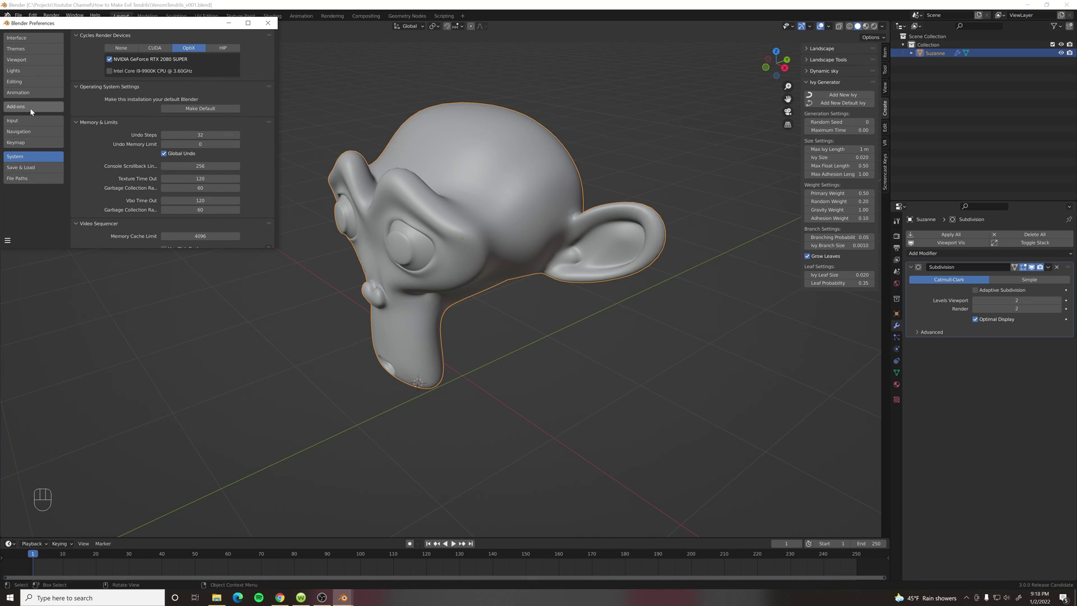
pyautogui.click(46, 108)
pyautogui.click(219, 47)
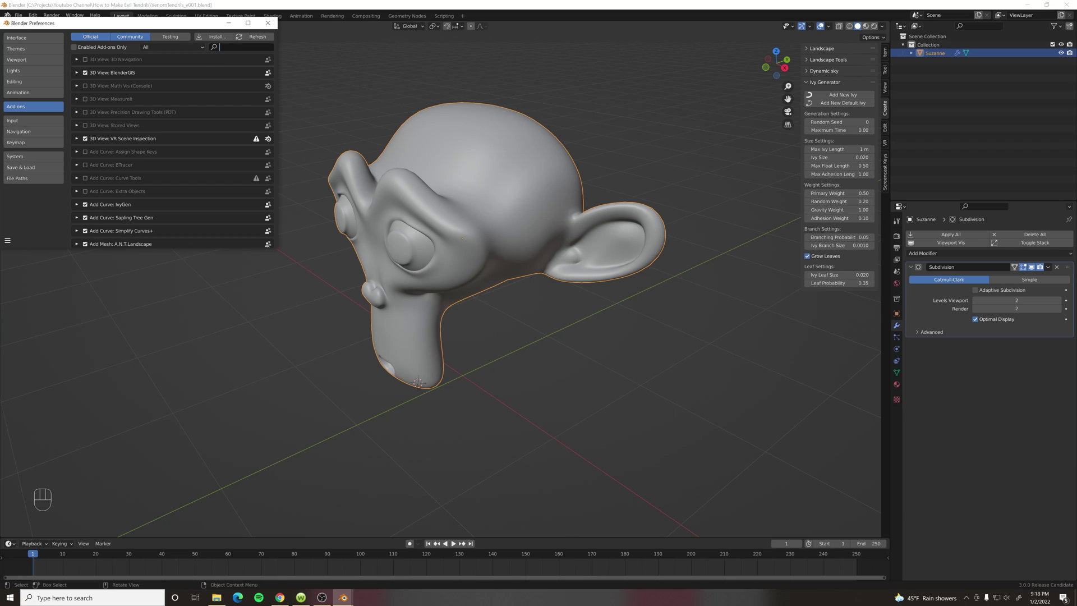
pyautogui.write('ivy')
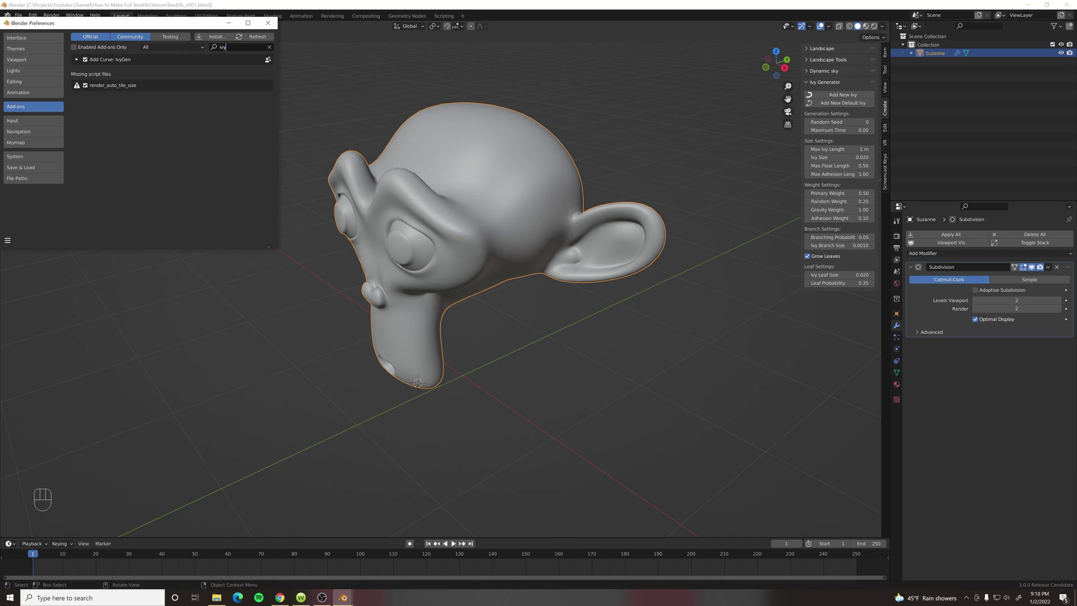
pyautogui.click(267, 23)
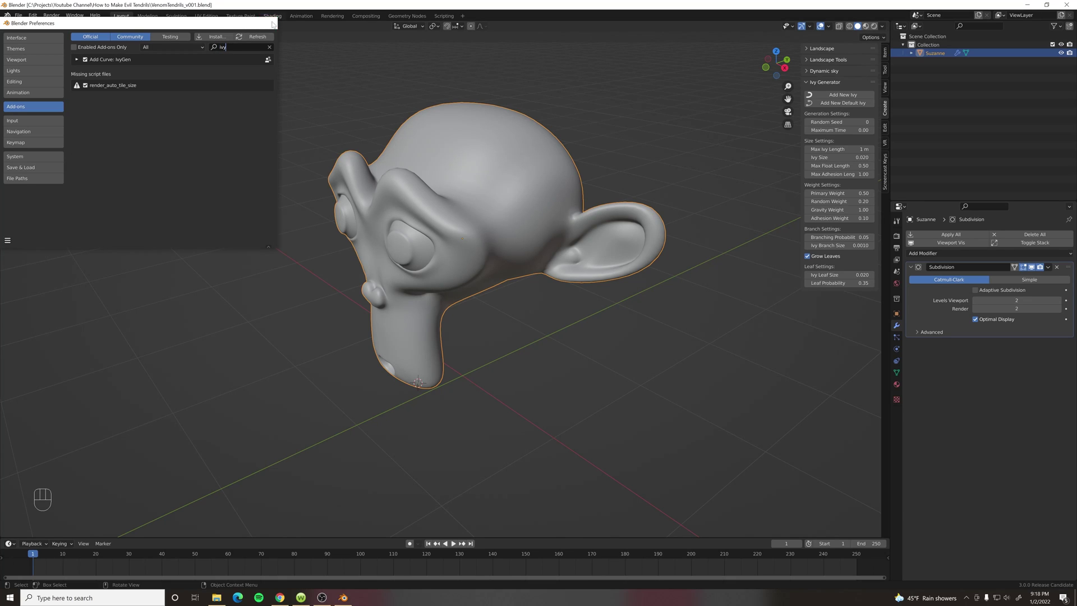
# Generate a new ivy on the monkey head with the current generator settings and delete its leaves
pyautogui.click(843, 95)
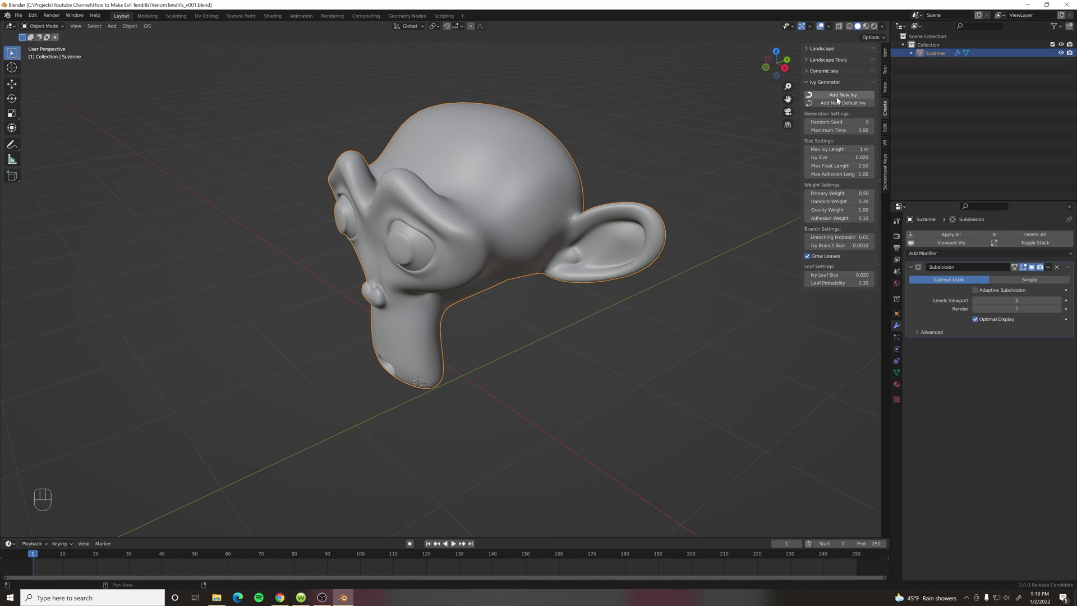
pyautogui.scroll(3, 470, 400)
pyautogui.moveTo(471, 404); pyautogui.dragTo(496, 375, button='middle')
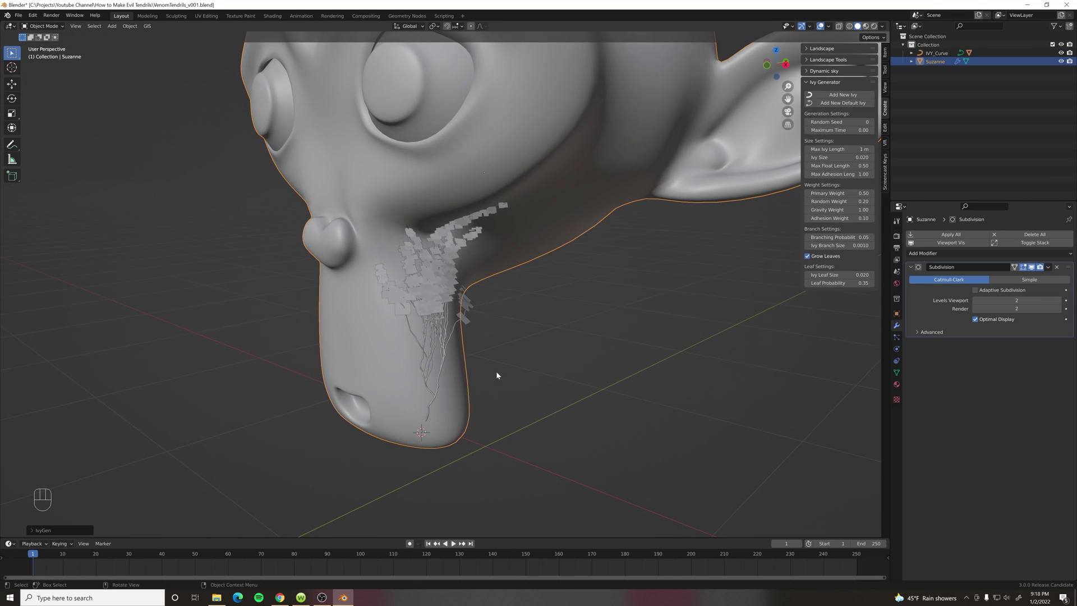
pyautogui.keyDown('shift'); pyautogui.moveTo(645, 410); pyautogui.dragTo(527, 313, button='middle'); pyautogui.keyUp('shift')
pyautogui.click(386, 247)
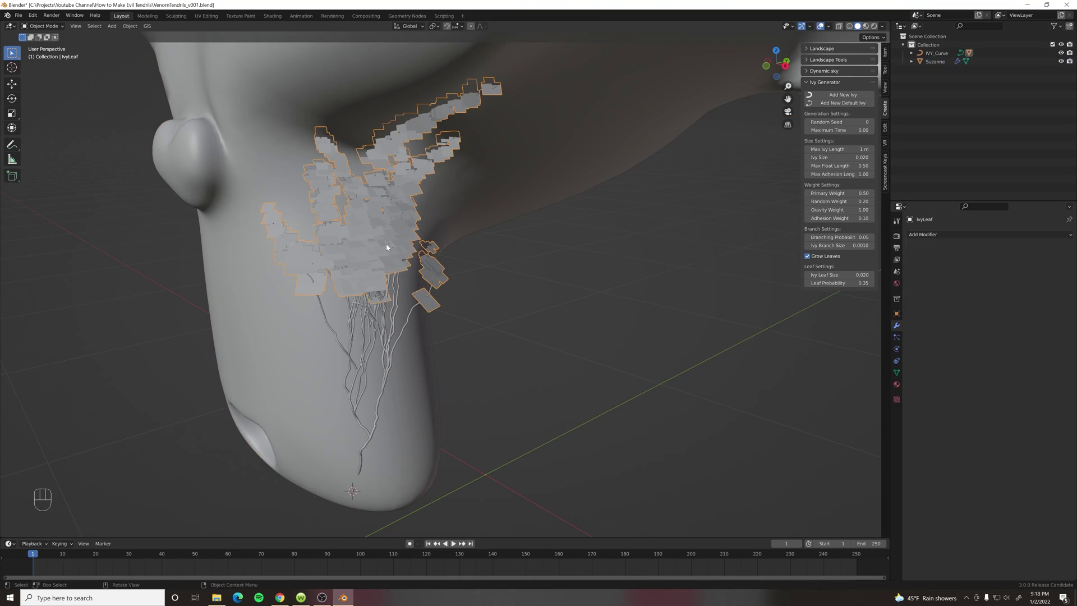
pyautogui.press('Delete')
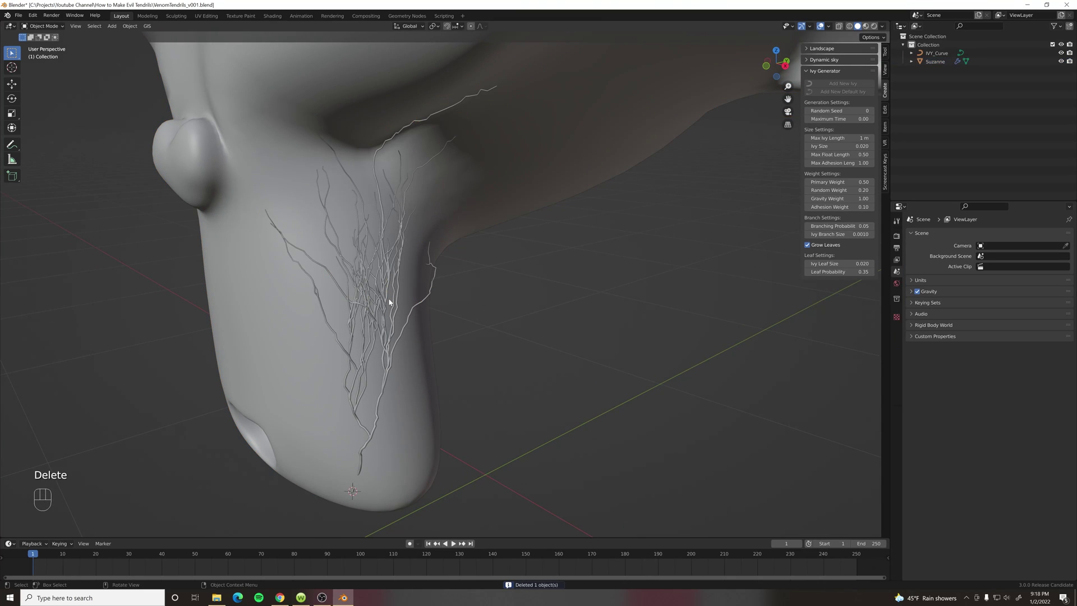
# Inspect the ivy curve's geometry settings, expanding the bevel's start and end mapping
pyautogui.click(426, 298)
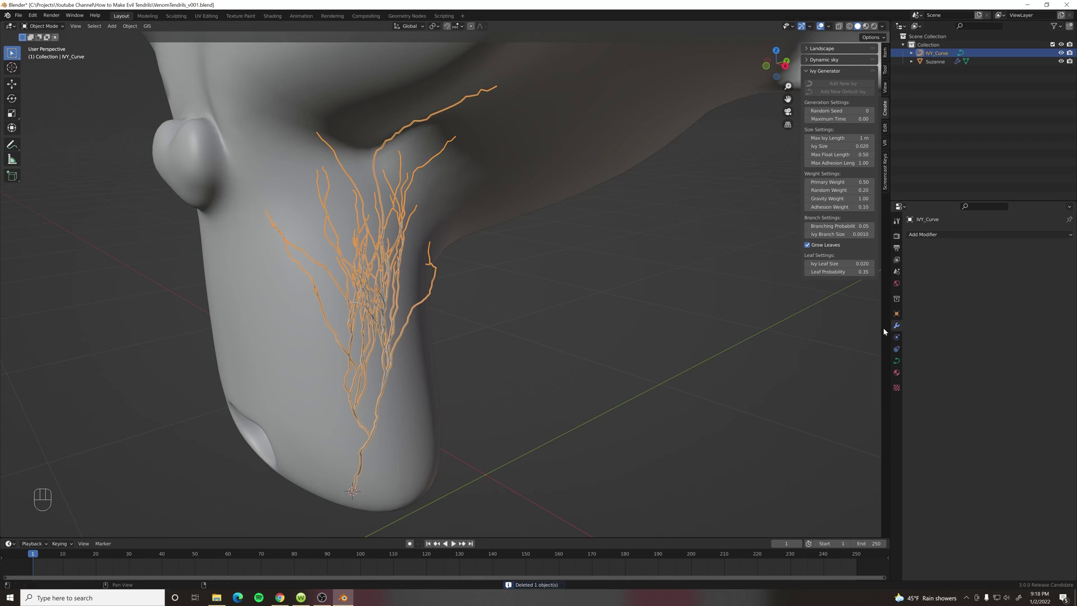
pyautogui.click(896, 362)
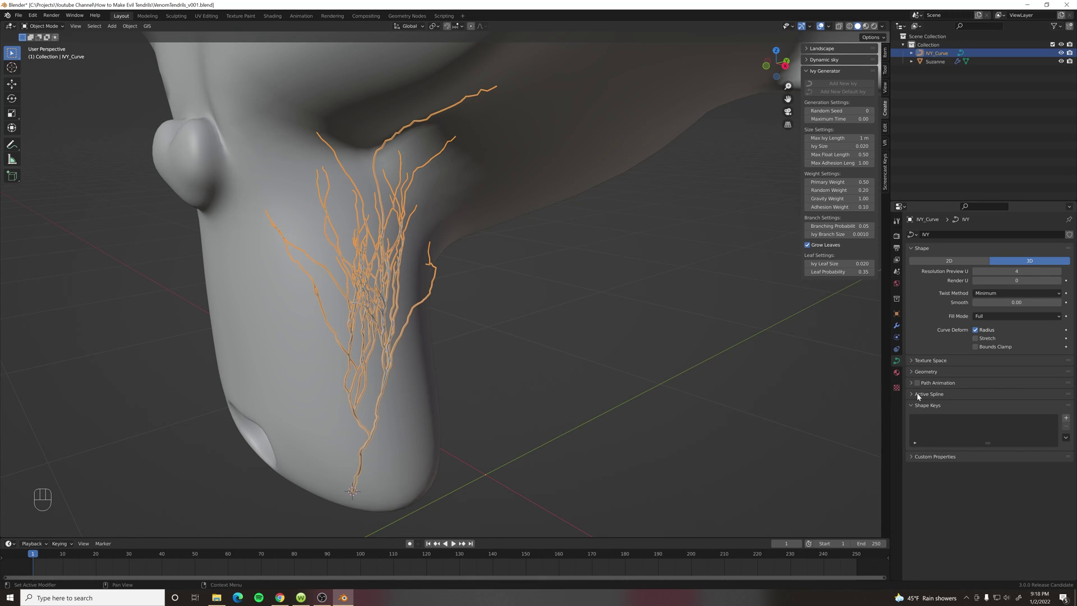
pyautogui.click(914, 372)
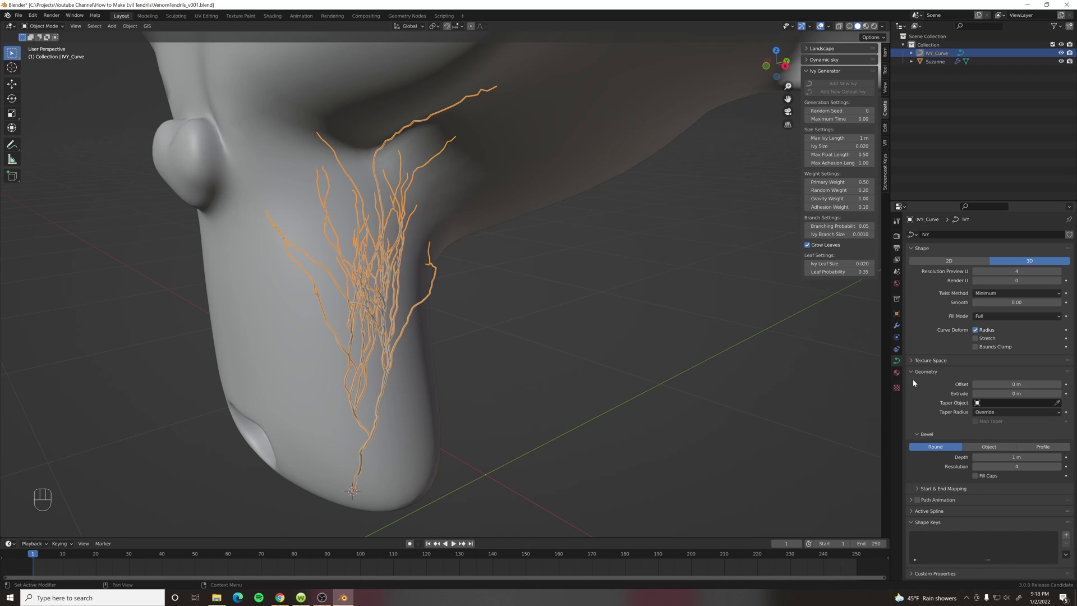
pyautogui.click(924, 490)
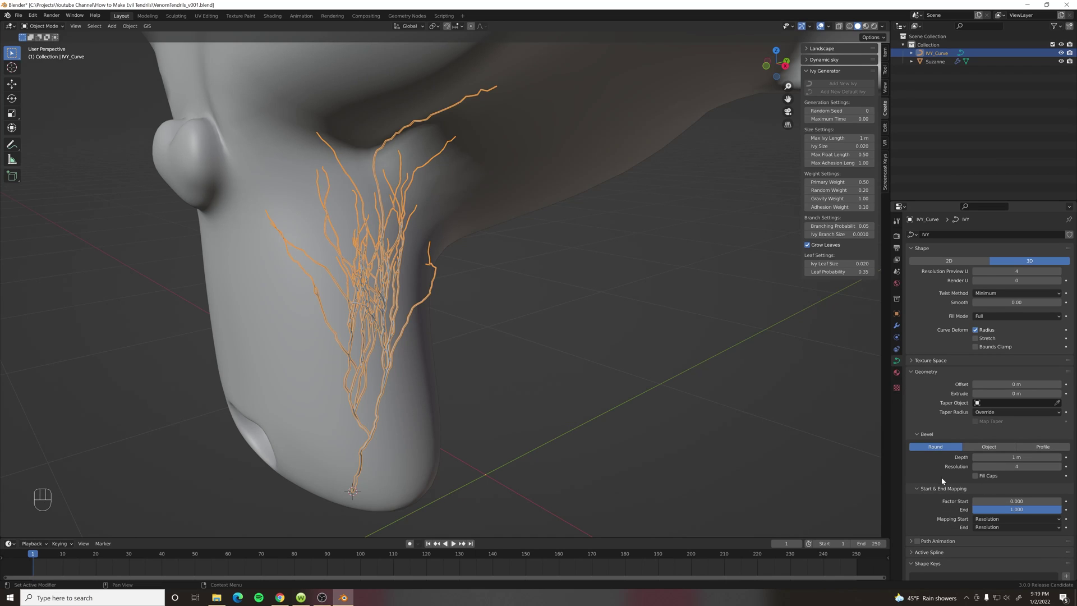
pyautogui.scroll(-2, 905, 476)
pyautogui.moveTo(1017, 469)
pyautogui.mouseDown()
pyautogui.moveTo(976, 469)
pyautogui.moveTo(1059, 469)
pyautogui.moveTo(977, 475)
pyautogui.moveTo(1044, 469)
pyautogui.moveTo(976, 469)
pyautogui.moveTo(1033, 463)
pyautogui.mouseUp()
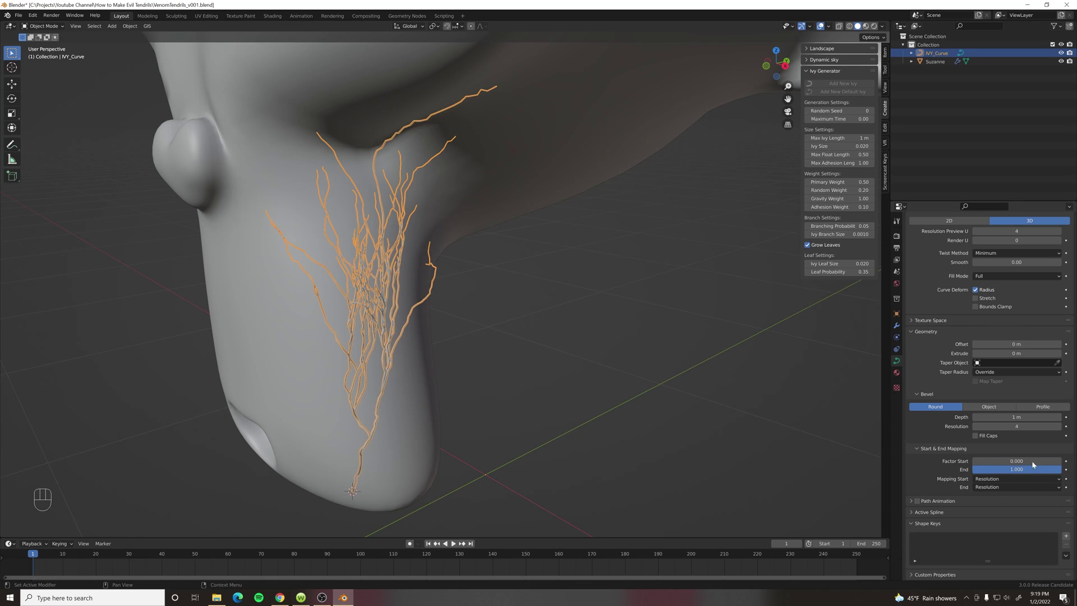
# Delete the ivy curve and set the ivy generator's branching probability to 1
pyautogui.press('Delete')
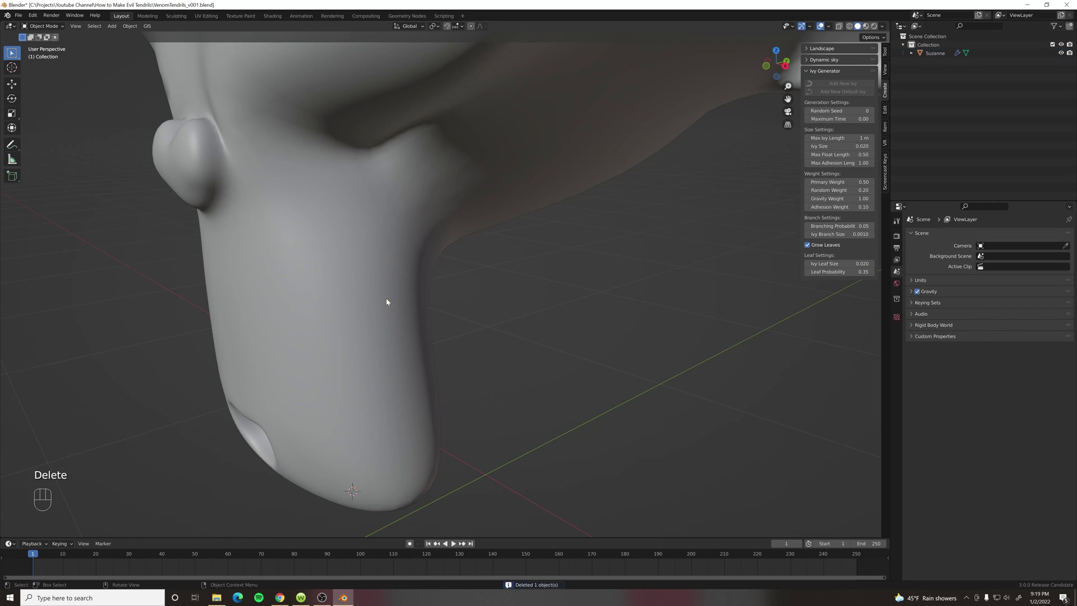
pyautogui.click(847, 226)
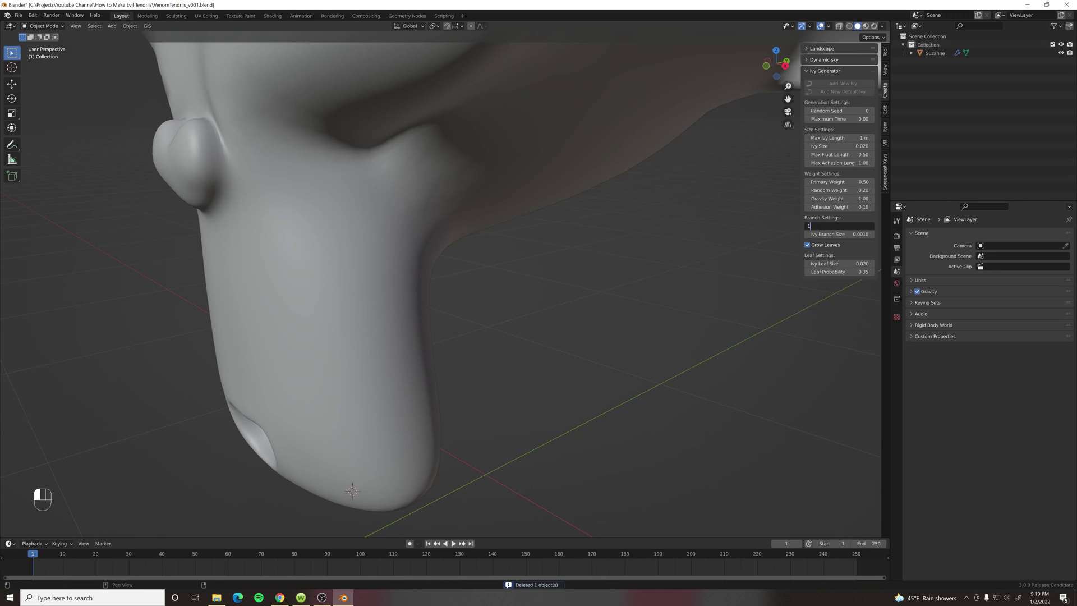
pyautogui.press('Return')
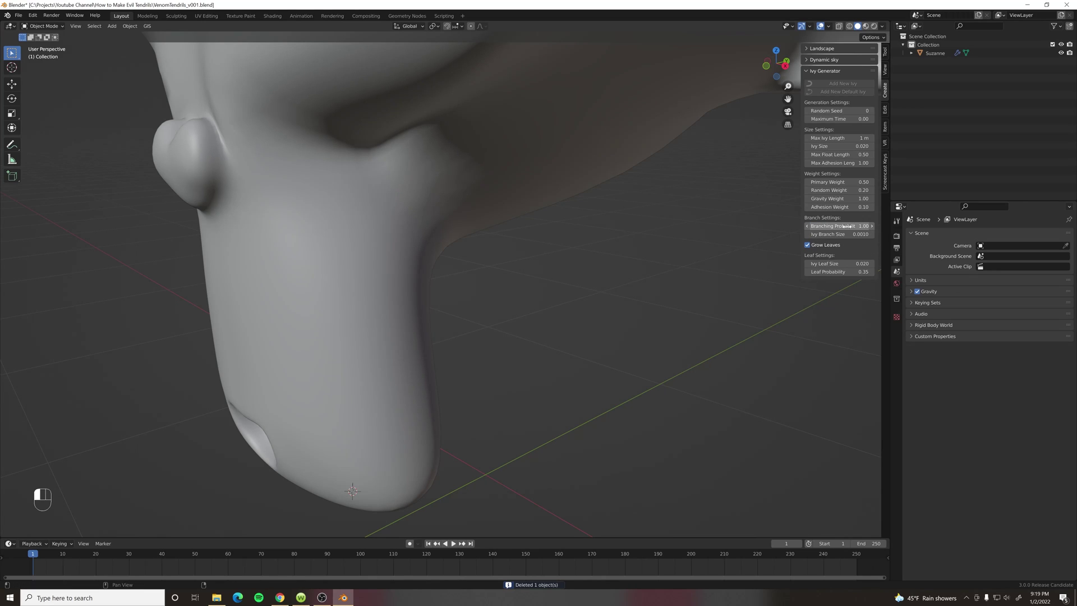
# Generate a denser ivy on the monkey head and delete its leaf mesh, keeping only the branch curve
pyautogui.click(425, 203)
pyautogui.click(843, 95)
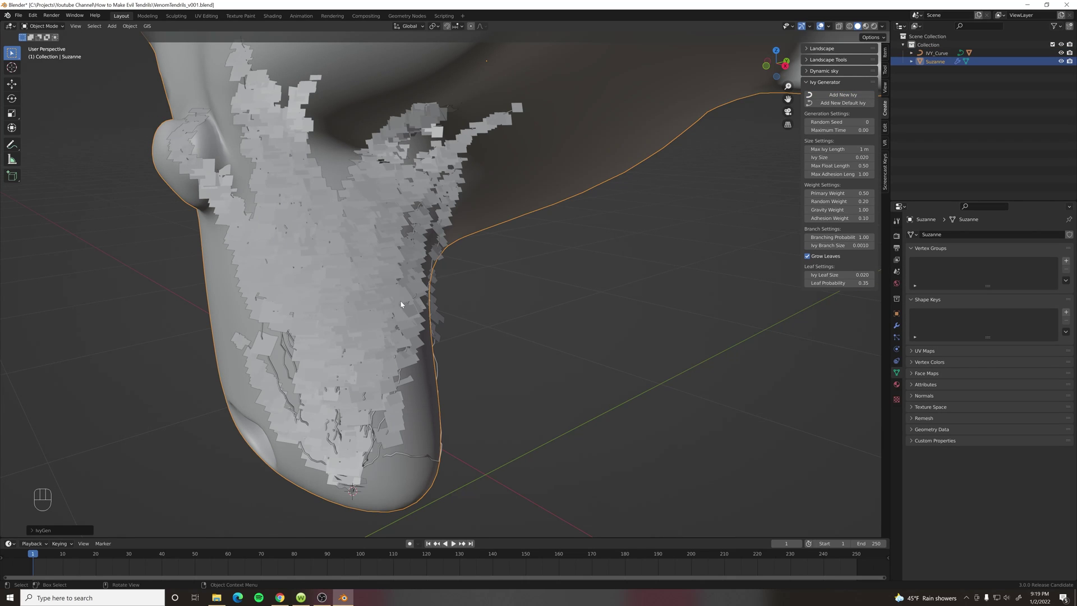
pyautogui.click(383, 304)
pyautogui.press('Delete')
pyautogui.moveTo(364, 331); pyautogui.dragTo(387, 321, button='middle')
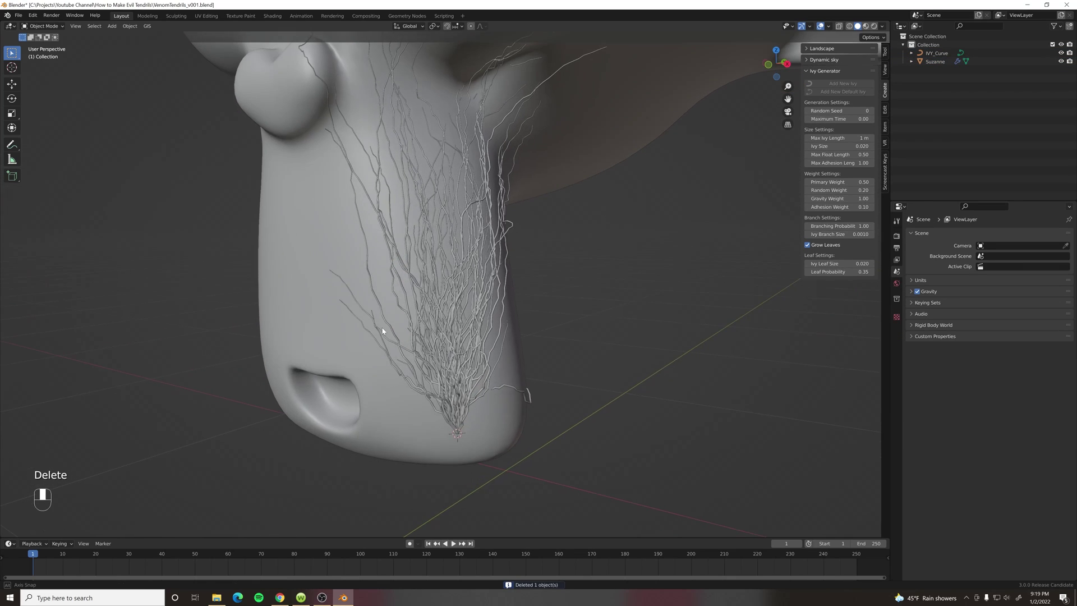
# Delete the ivy curve from the monkey head and disable leaf growth in the ivy generator
pyautogui.click(426, 324)
pyautogui.moveTo(1030, 510); pyautogui.dragTo(1060, 510)
pyautogui.moveTo(404, 387); pyautogui.dragTo(362, 389, button='middle')
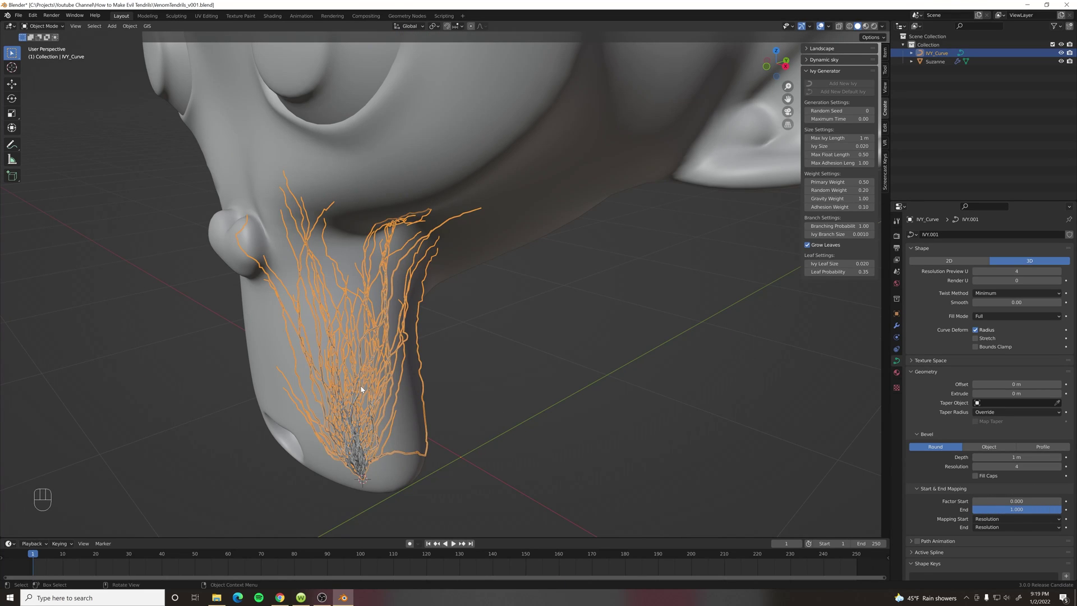
pyautogui.press('Delete')
pyautogui.click(808, 245)
pyautogui.moveTo(617, 250); pyautogui.dragTo(499, 348, button='middle')
pyautogui.scroll(-5, 528, 249)
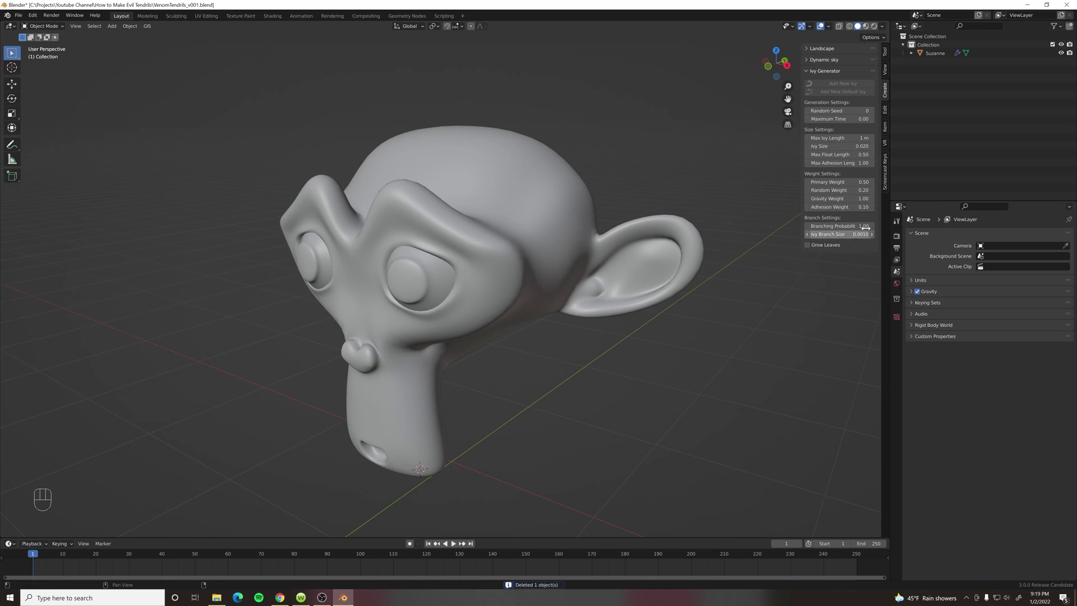
# Set the generator's maximum ivy length to 3 m and grow a new ivy on the monkey head
pyautogui.click(838, 137)
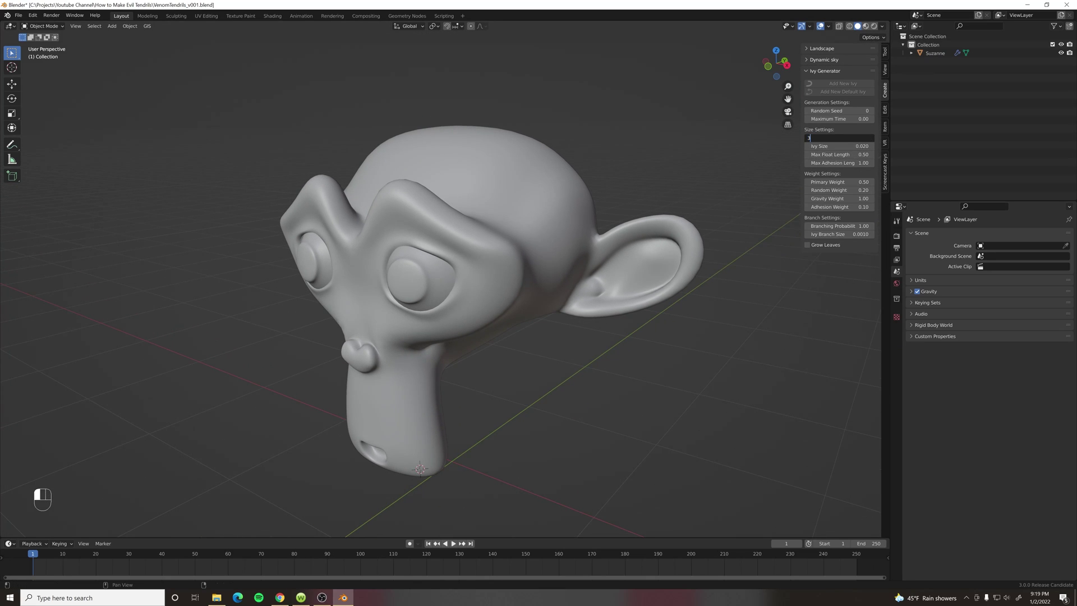
pyautogui.write('3')
pyautogui.press('Return')
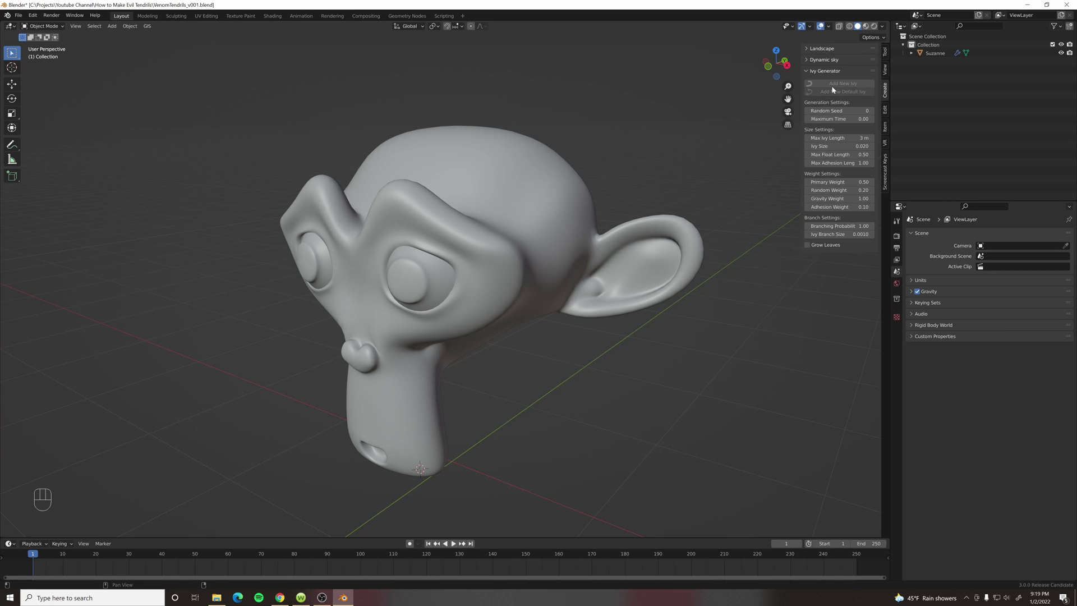
pyautogui.click(557, 179)
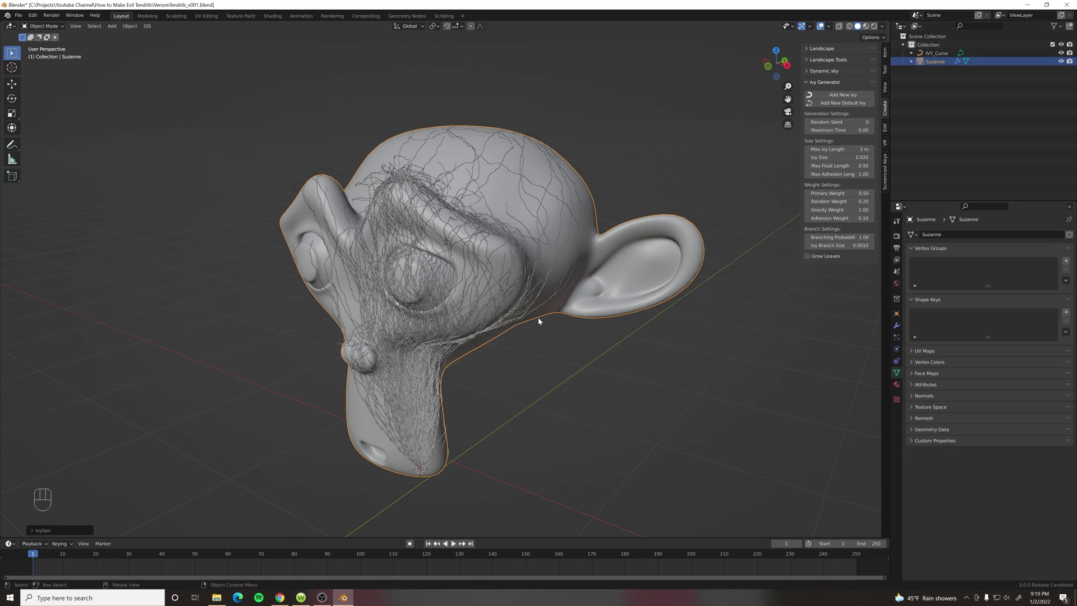
pyautogui.moveTo(507, 341); pyautogui.dragTo(452, 259, button='middle')
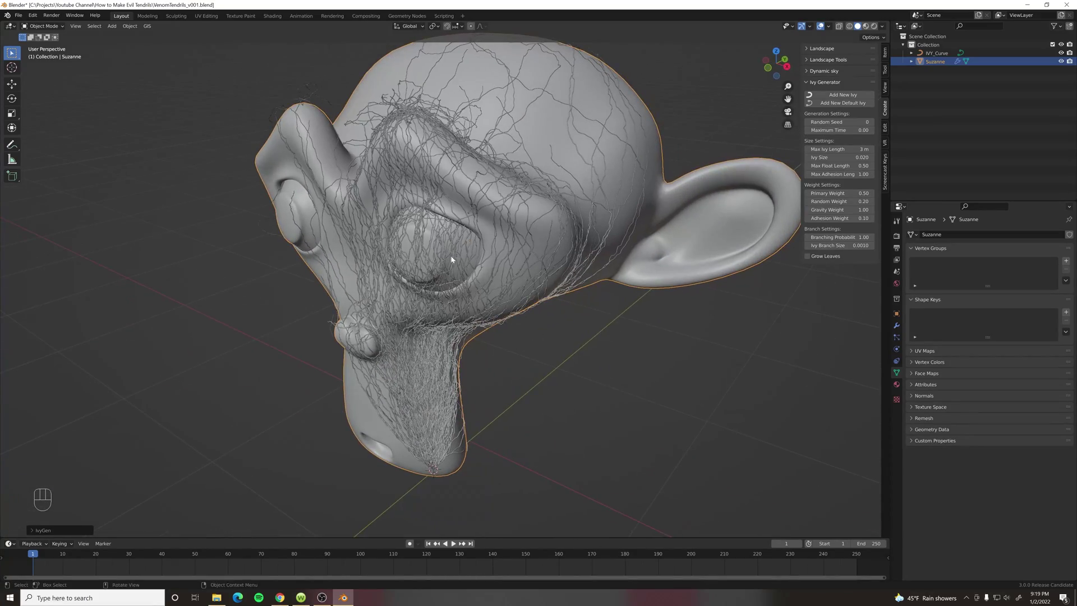
# Delete the ivy curve and set the generator's ivy size to 0.04
pyautogui.click(400, 103)
pyautogui.press('Delete')
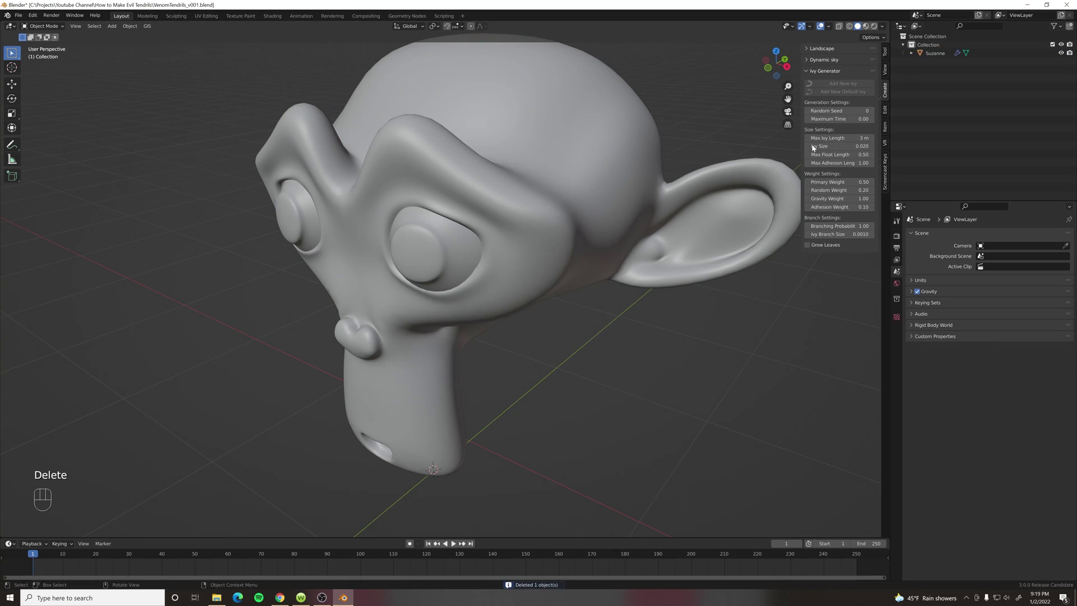
pyautogui.click(813, 146)
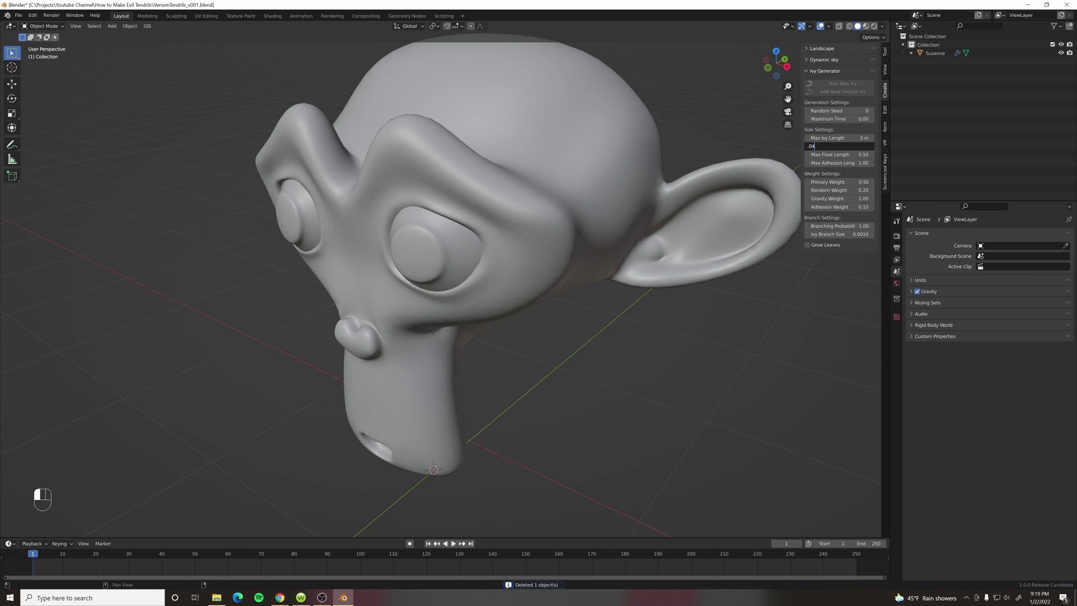
pyautogui.write('.04')
pyautogui.press('Return')
# Generate a trial ivy on the monkey head with the increased ivy size, check it from the side, and delete it
pyautogui.click(592, 142)
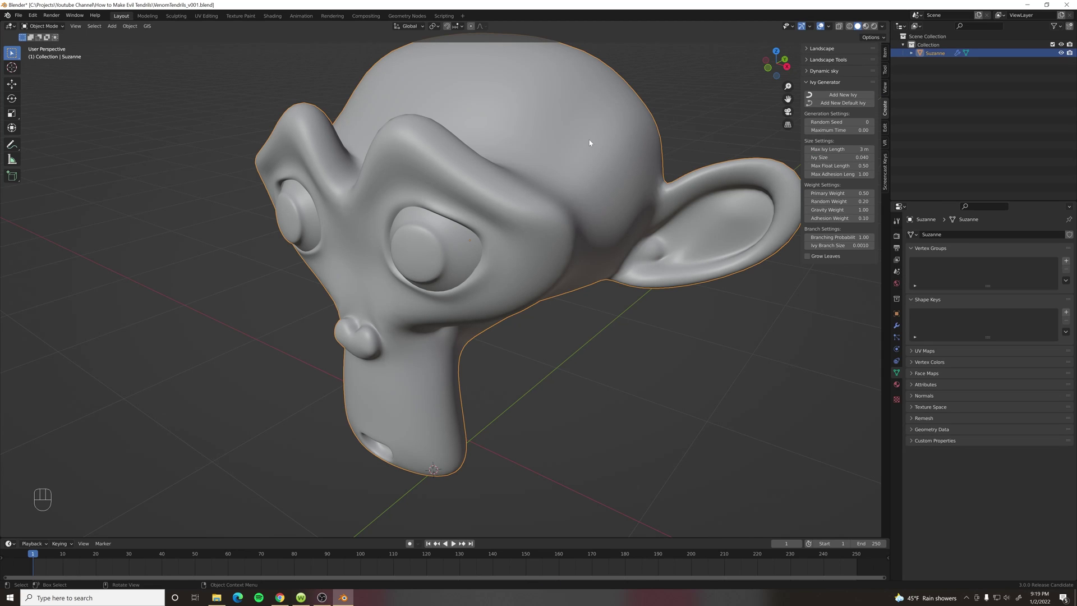
pyautogui.click(846, 97)
pyautogui.moveTo(574, 312); pyautogui.dragTo(479, 335, button='middle')
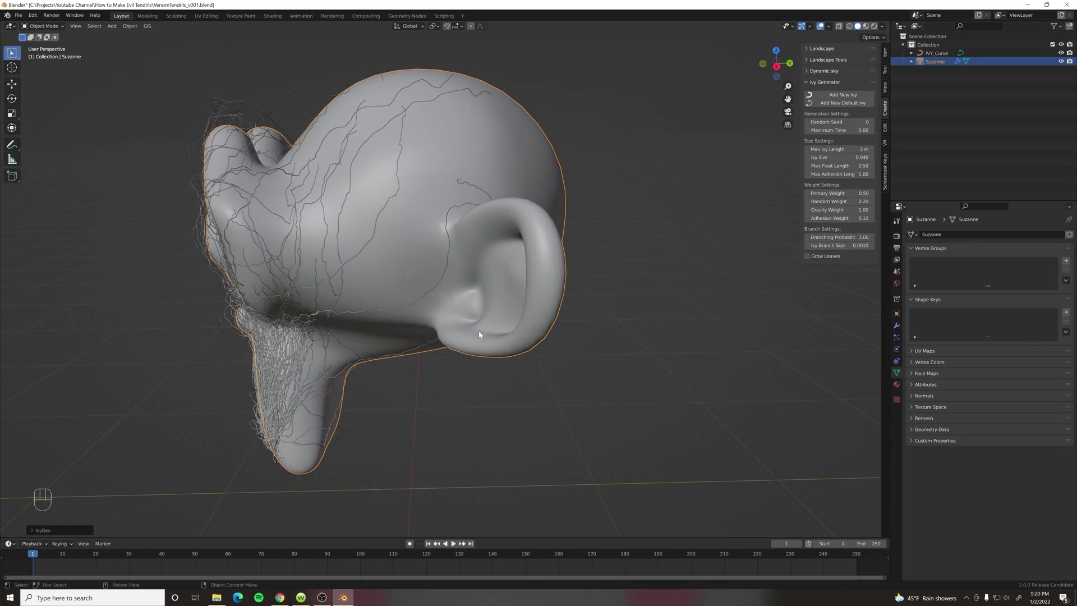
pyautogui.moveTo(466, 250); pyautogui.dragTo(552, 211, button='middle')
pyautogui.click(275, 126)
pyautogui.press('Delete')
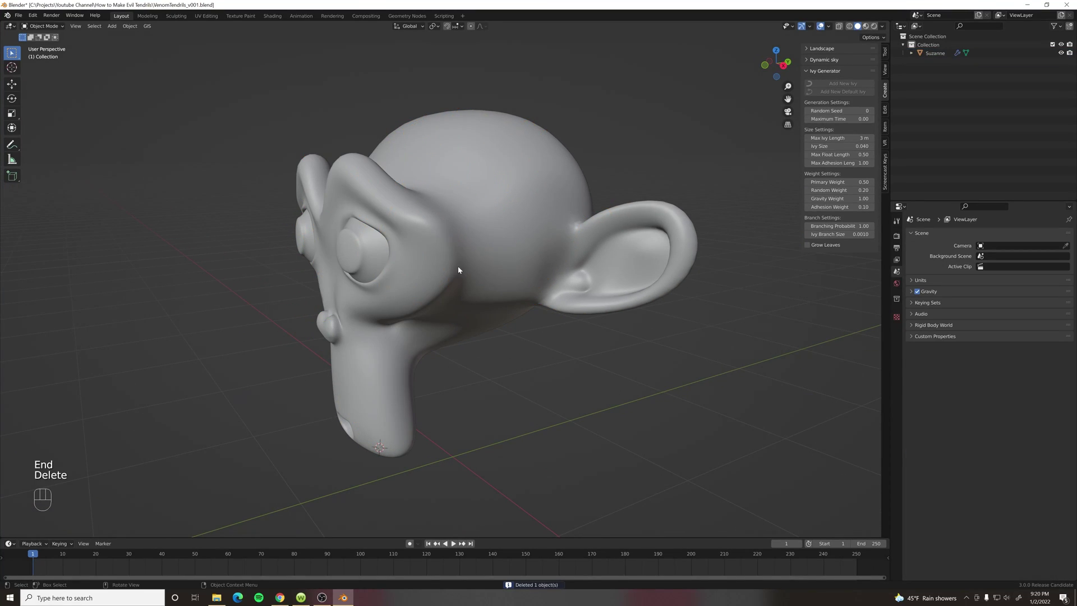
# Set the adhesion weight to 0.25 and generate a new ivy on the monkey head
pyautogui.click(458, 266)
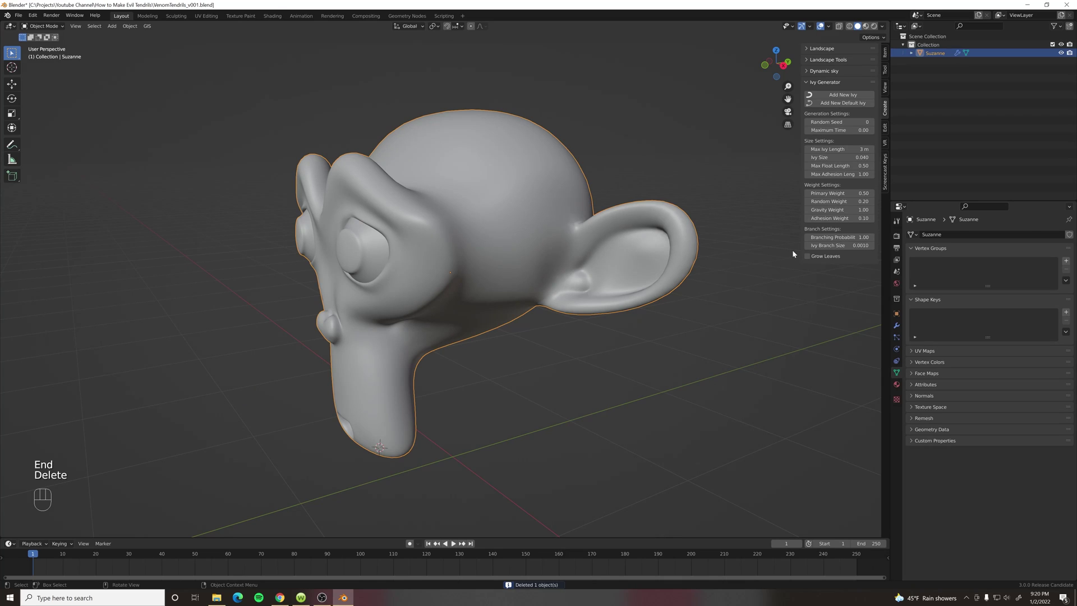
pyautogui.click(836, 218)
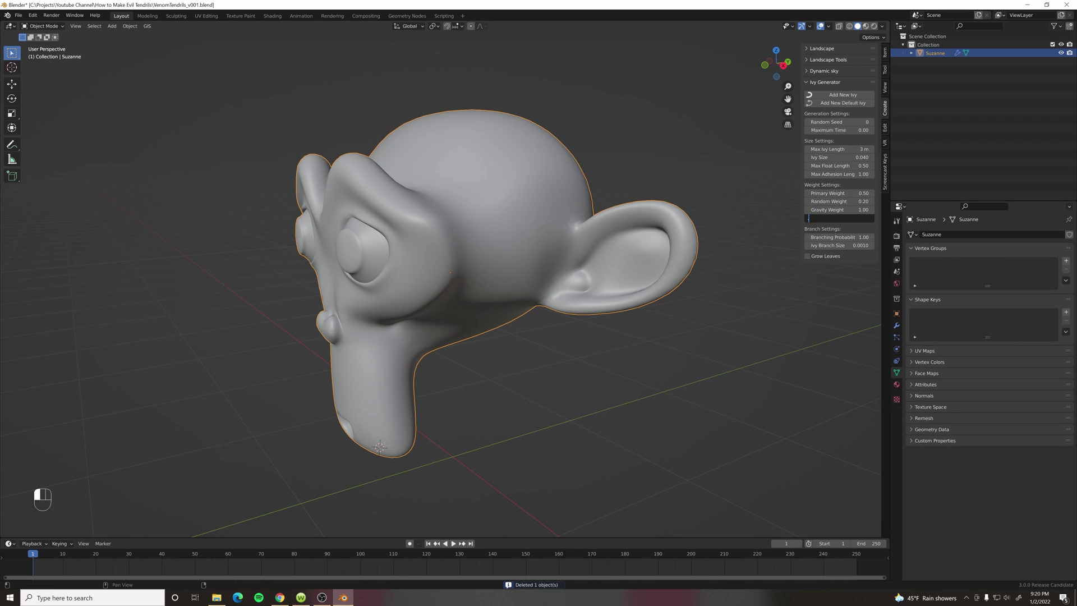
pyautogui.write('0.25')
pyautogui.press('Return')
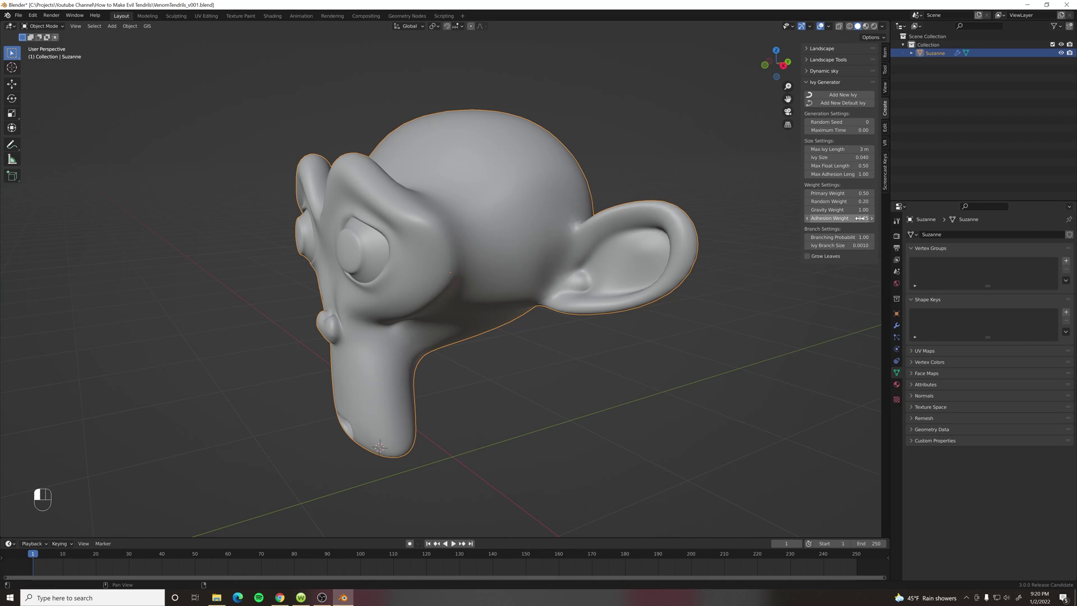
pyautogui.click(847, 95)
pyautogui.moveTo(476, 366); pyautogui.dragTo(449, 320, button='middle')
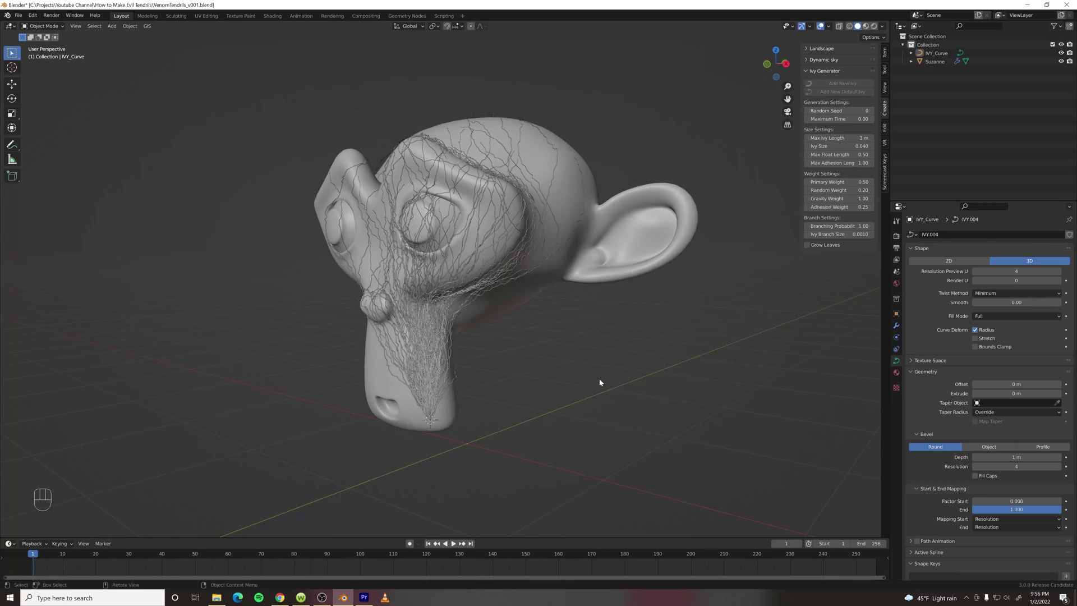
pyautogui.moveTo(600, 378); pyautogui.dragTo(596, 402, button='middle')
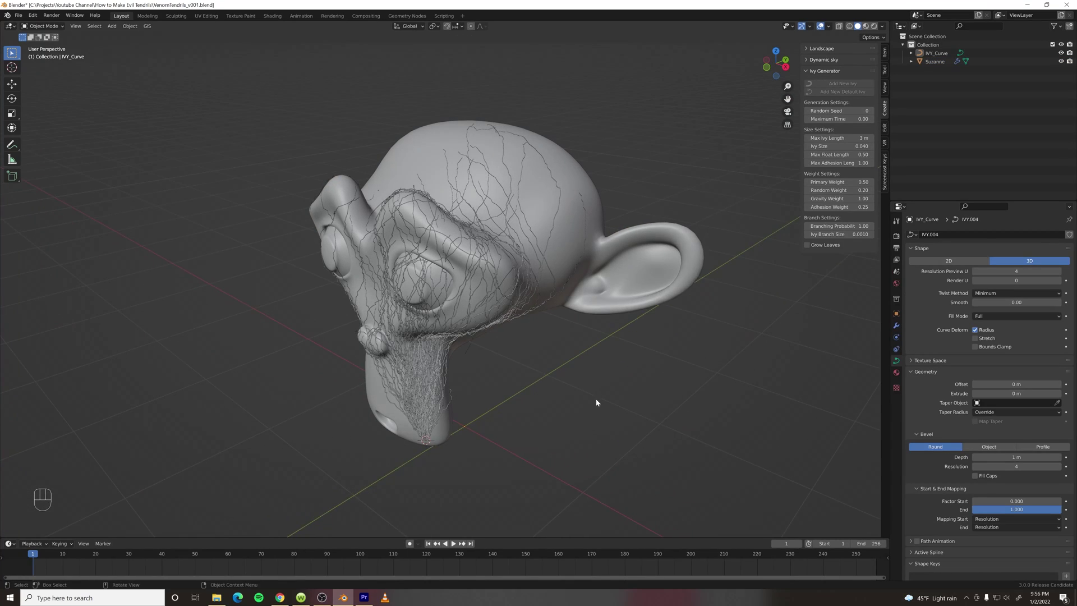
pyautogui.scroll(2, 477, 217)
# Add a Shrinkwrap modifier to the ivy curve with Suzanne as its target, and apply it
pyautogui.click(464, 186)
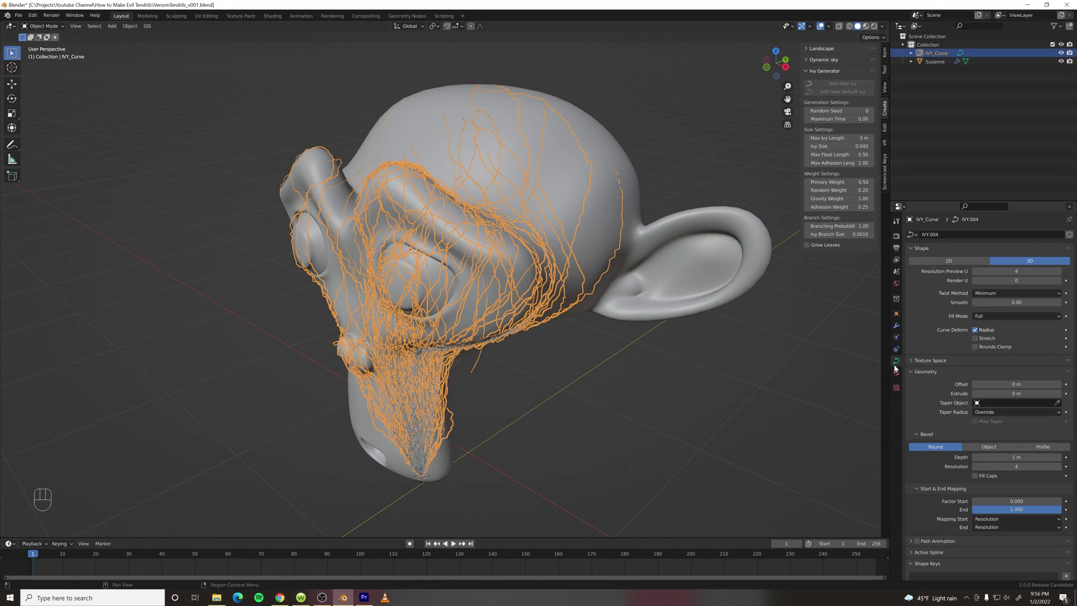
pyautogui.click(897, 326)
pyautogui.click(997, 238)
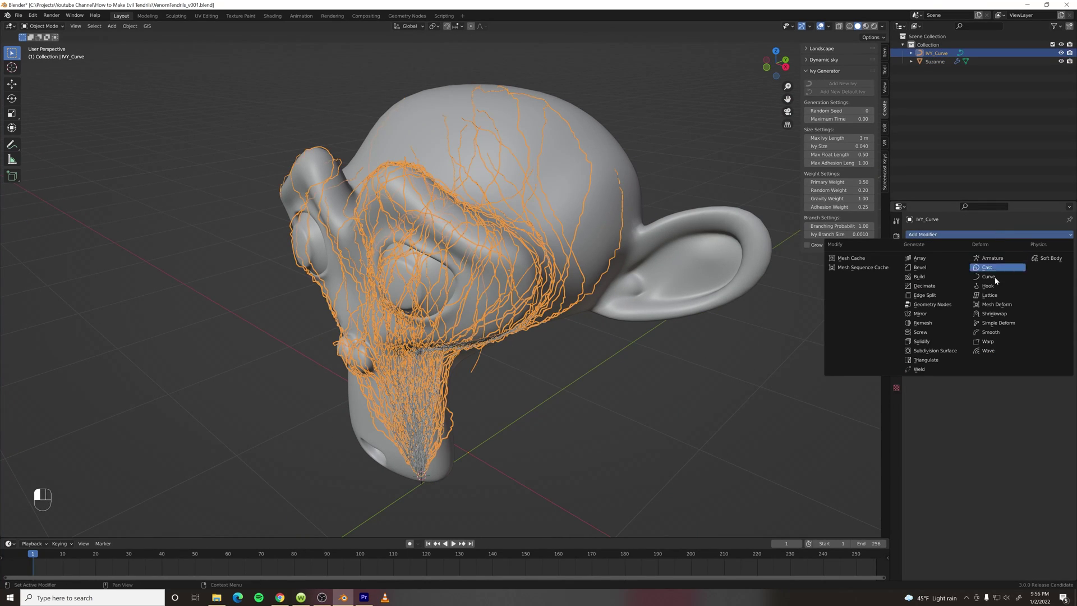
pyautogui.click(995, 314)
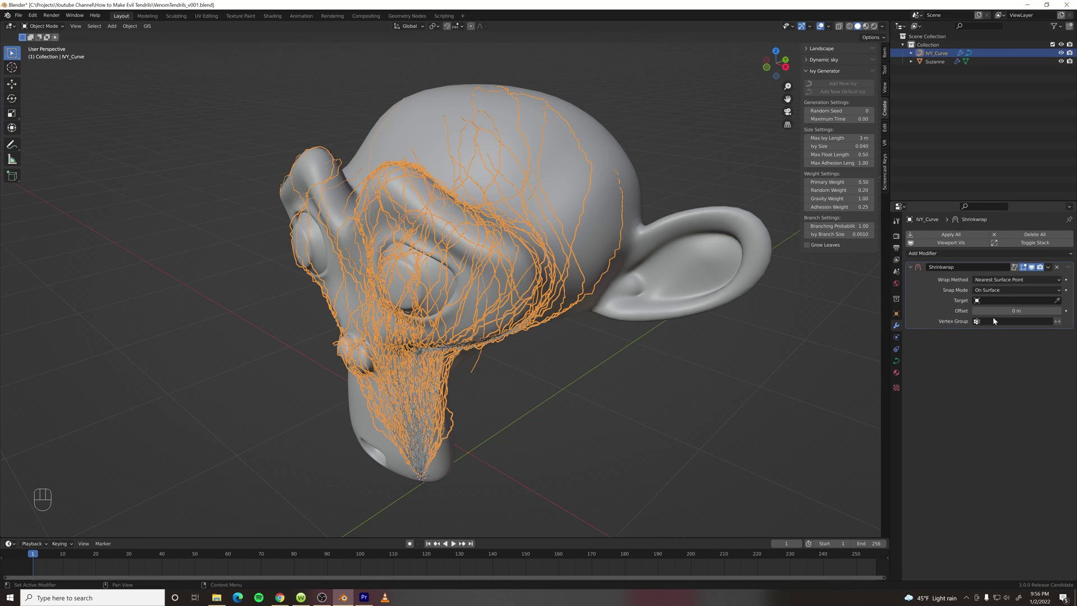
pyautogui.click(1057, 301)
pyautogui.click(426, 119)
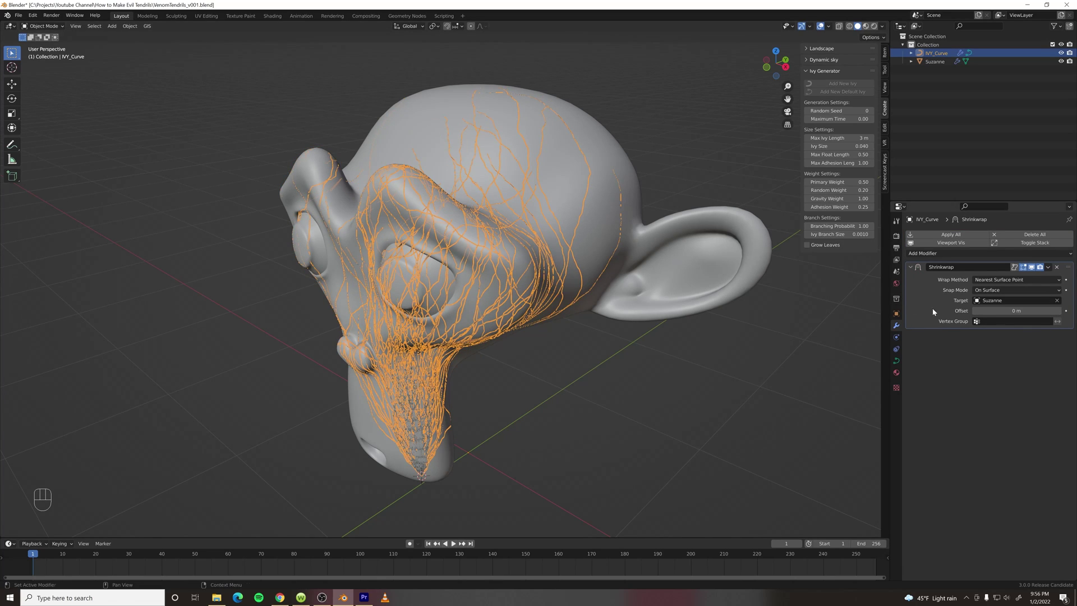
pyautogui.click(1049, 268)
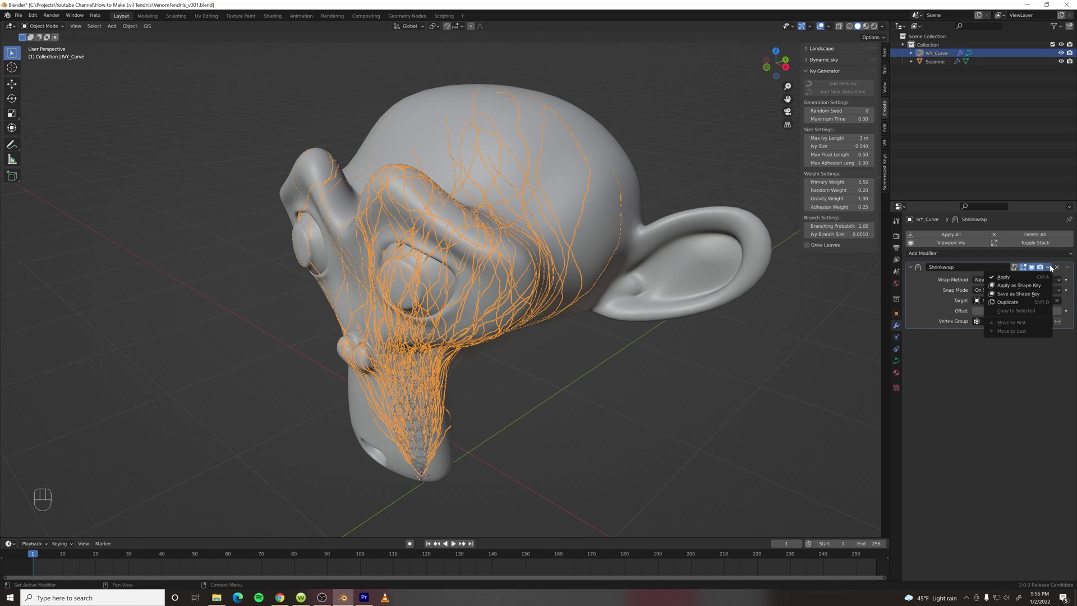
pyautogui.click(1009, 279)
# Examine from several angles how the shrinkwrapped ivy strands follow the face, from their root near the chin up to the forehead
pyautogui.moveTo(452, 356); pyautogui.dragTo(567, 461, button='middle')
pyautogui.scroll(3, 574, 391)
pyautogui.scroll(-2, 575, 397)
pyautogui.click(548, 428)
pyautogui.click(521, 467)
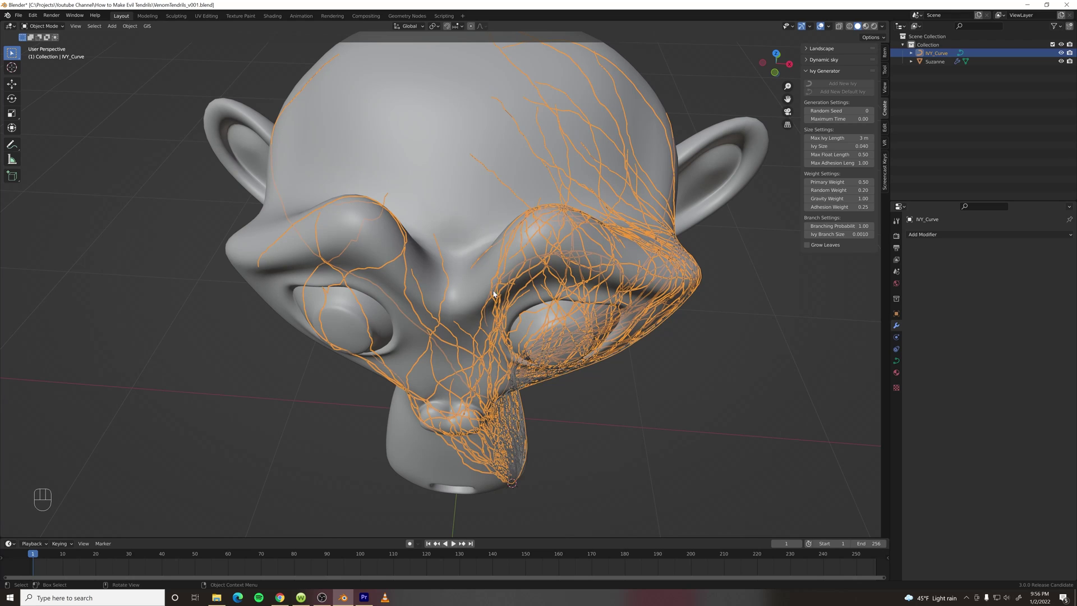
pyautogui.moveTo(494, 294); pyautogui.dragTo(483, 481, button='middle')
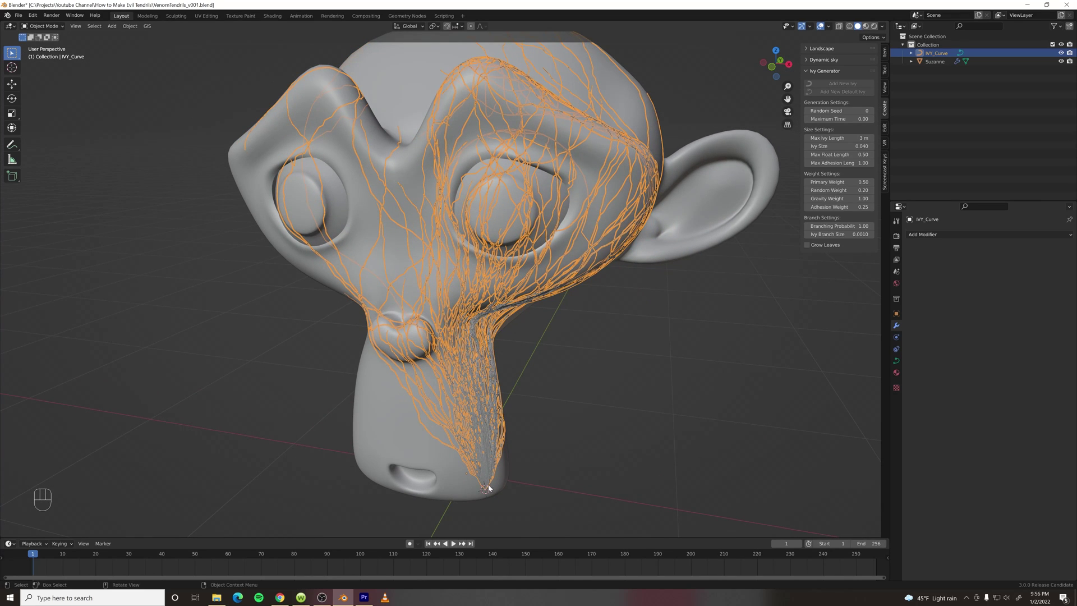
pyautogui.moveTo(376, 193); pyautogui.dragTo(457, 452, button='middle')
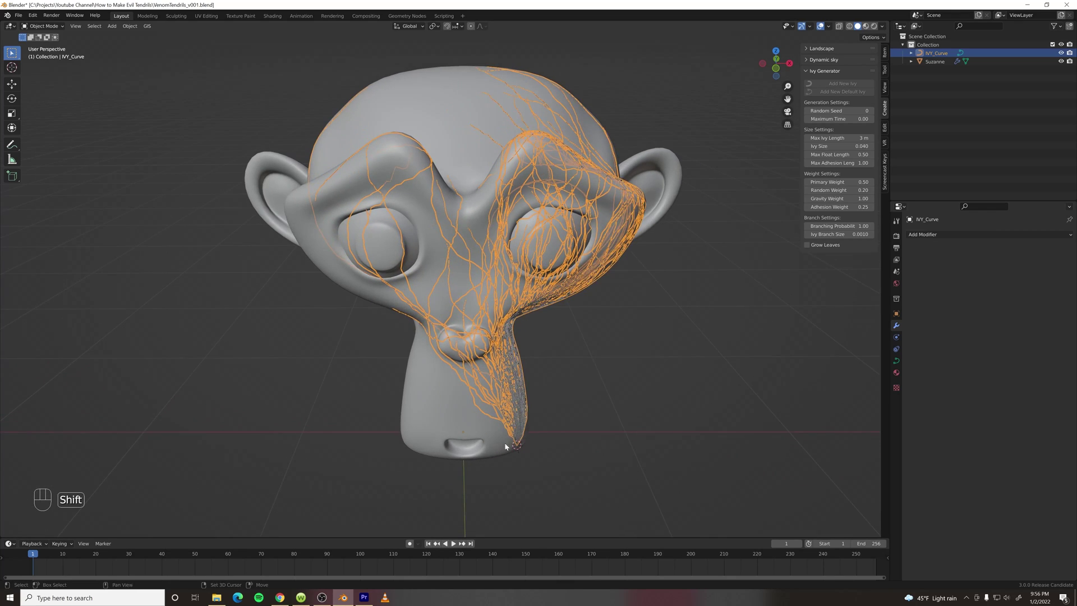
# Add a Bezier curve and move it clear of the monkey head onto open ground beside it
pyautogui.keyDown('shift'); pyautogui.moveTo(505, 447); pyautogui.dragTo(615, 440, button='middle'); pyautogui.keyUp('shift')
pyautogui.hotkey('shift', 'a')
pyautogui.moveTo(610, 445)
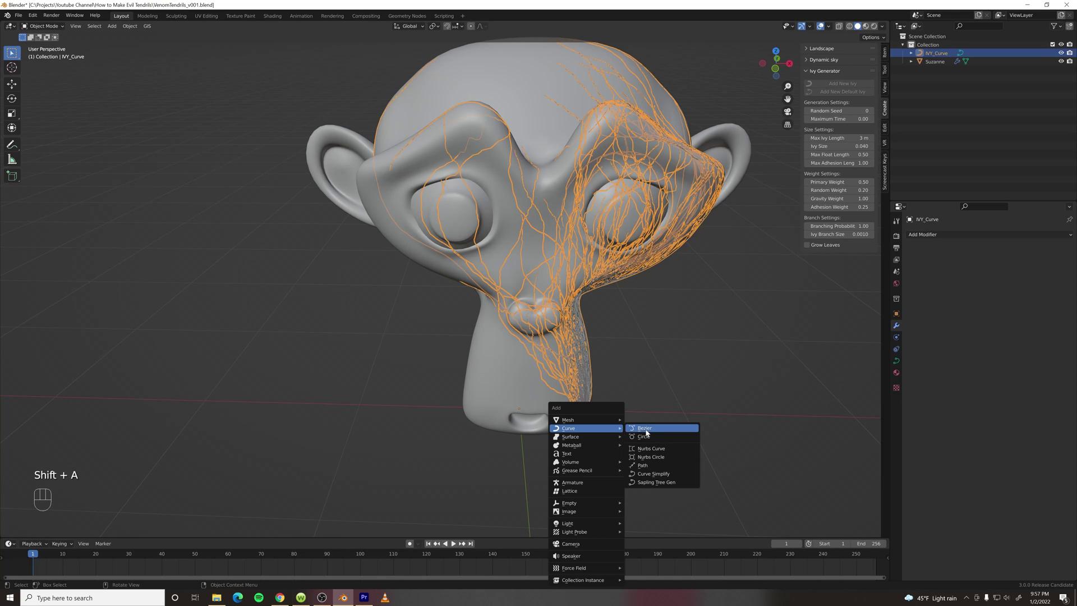
pyautogui.click(645, 429)
pyautogui.scroll(-2, 645, 432)
pyautogui.press('g')
pyautogui.click(297, 408)
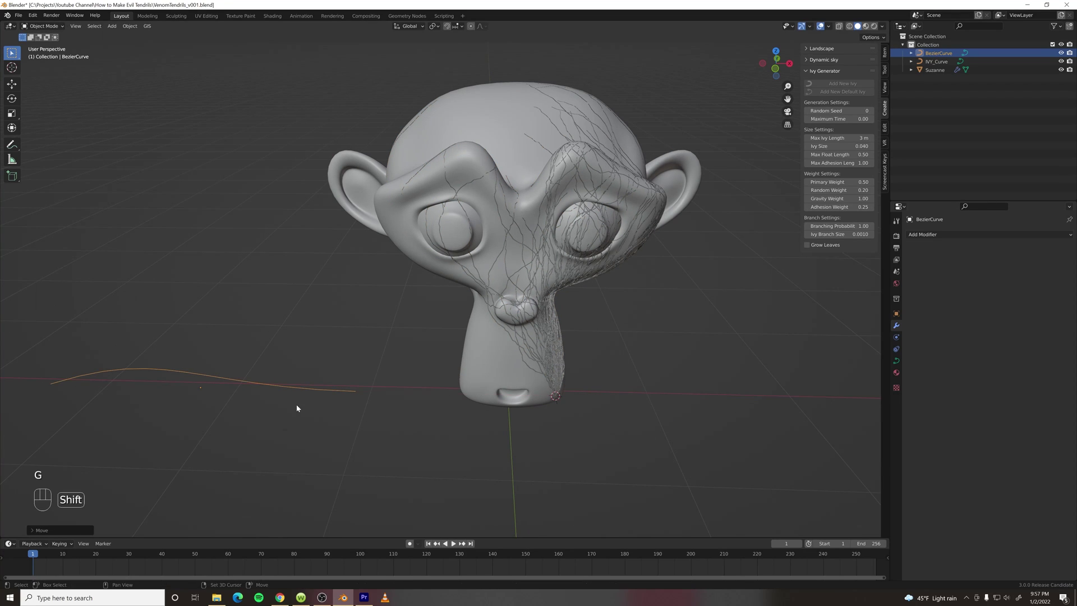
pyautogui.keyDown('shift'); pyautogui.moveTo(297, 409); pyautogui.dragTo(377, 406, button='middle'); pyautogui.keyUp('shift')
# In edit mode, shift all of the Bezier curve's points -1 m along the global X axis
pyautogui.press('Tab')
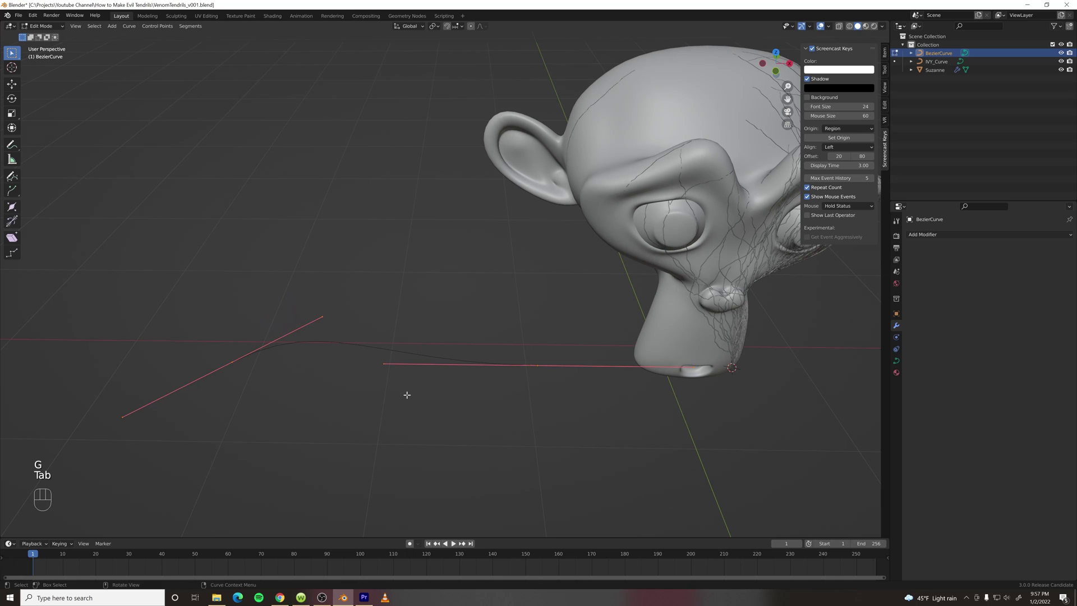
pyautogui.press('g')
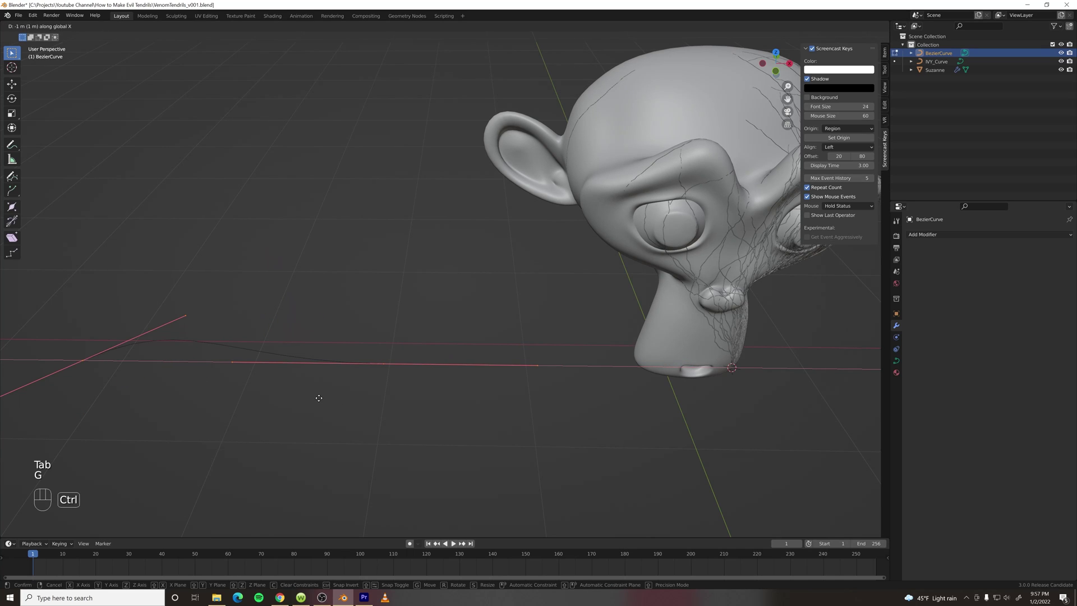
pyautogui.click(318, 397)
pyautogui.moveTo(416, 392); pyautogui.dragTo(505, 385, button='middle')
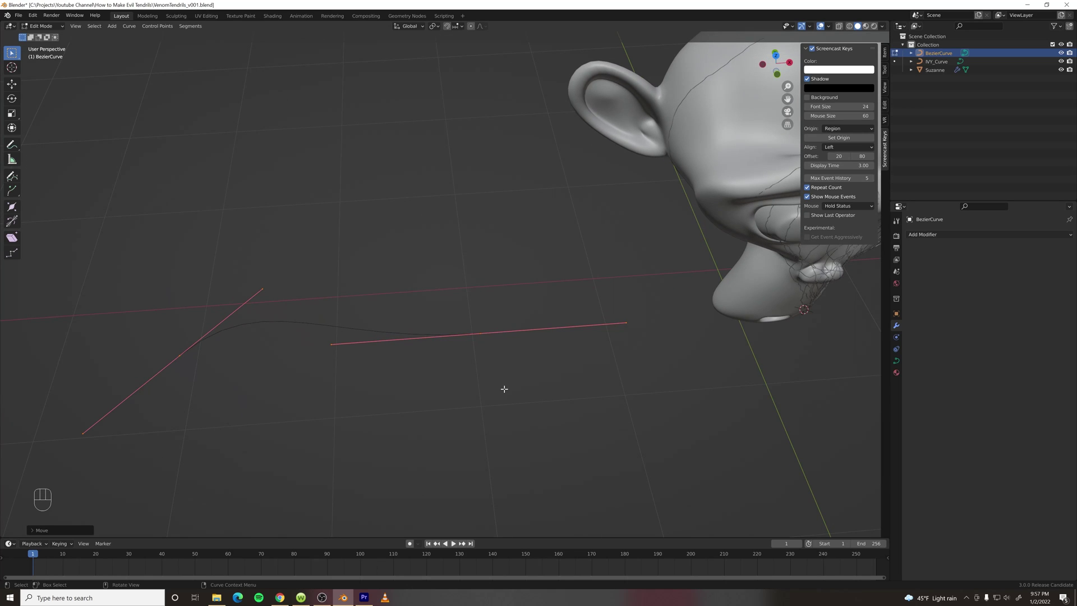
pyautogui.press('Tab')
pyautogui.moveTo(488, 346); pyautogui.dragTo(483, 383, button='middle')
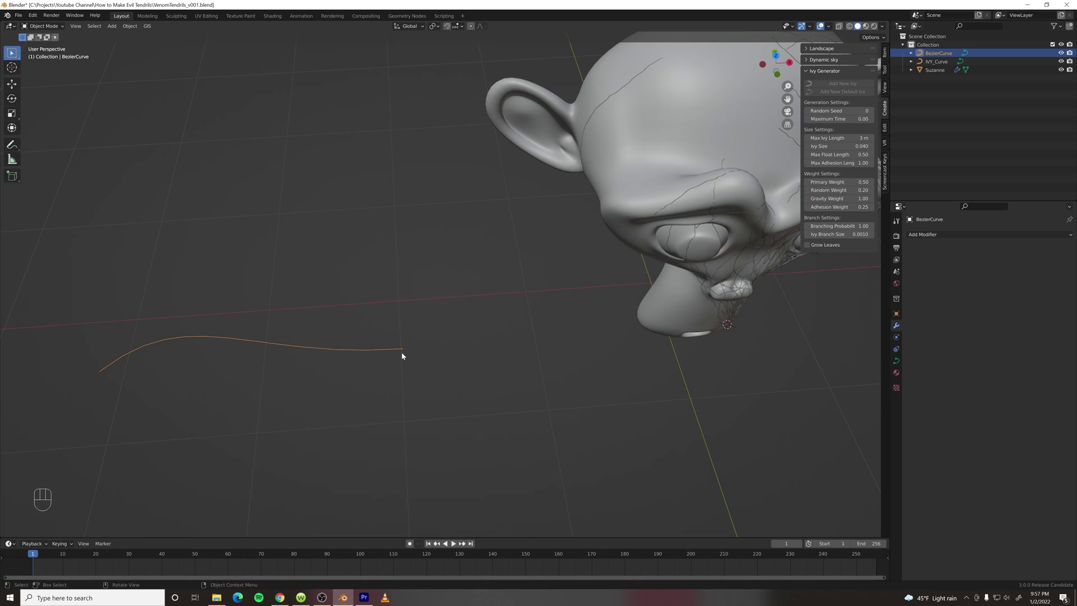
# Assign the Bezier curve as the taper object in the ivy curve's geometry settings
pyautogui.moveTo(587, 365); pyautogui.dragTo(498, 267, button='middle')
pyautogui.click(527, 233)
pyautogui.click(561, 244)
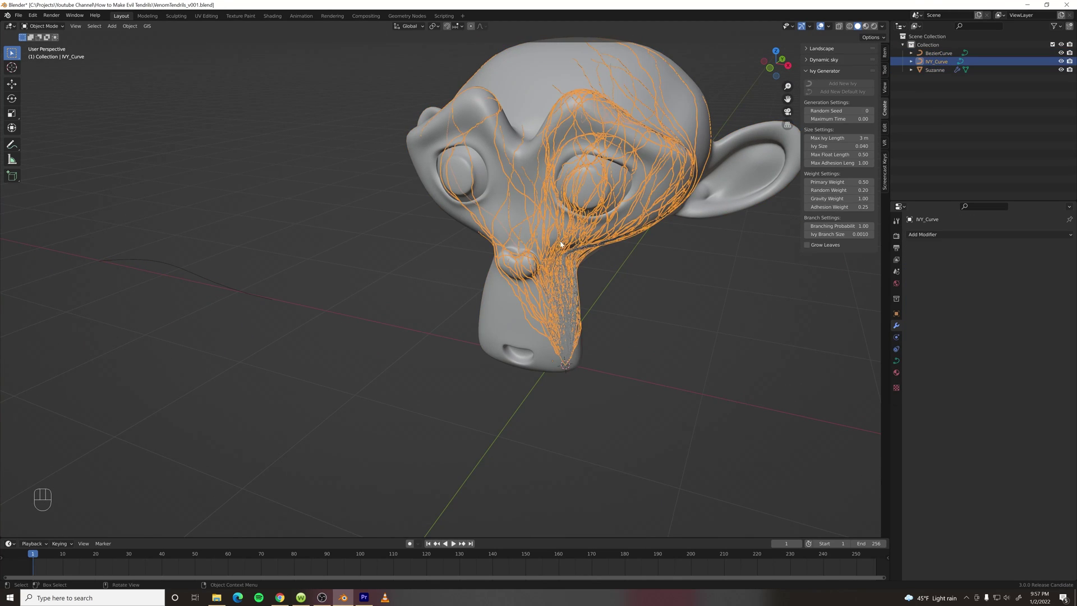
pyautogui.click(897, 362)
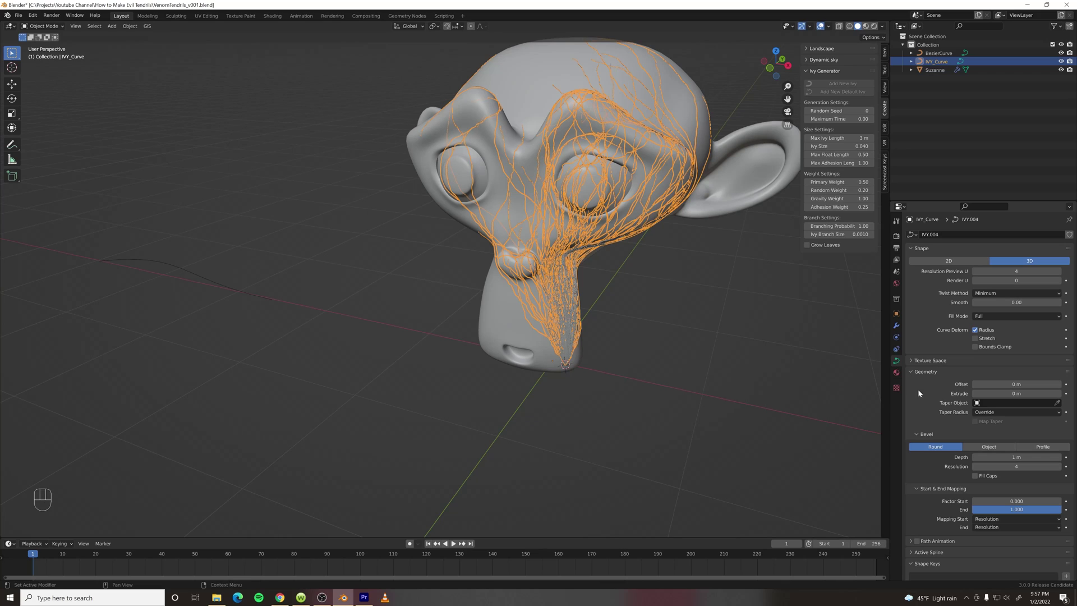
pyautogui.click(1059, 403)
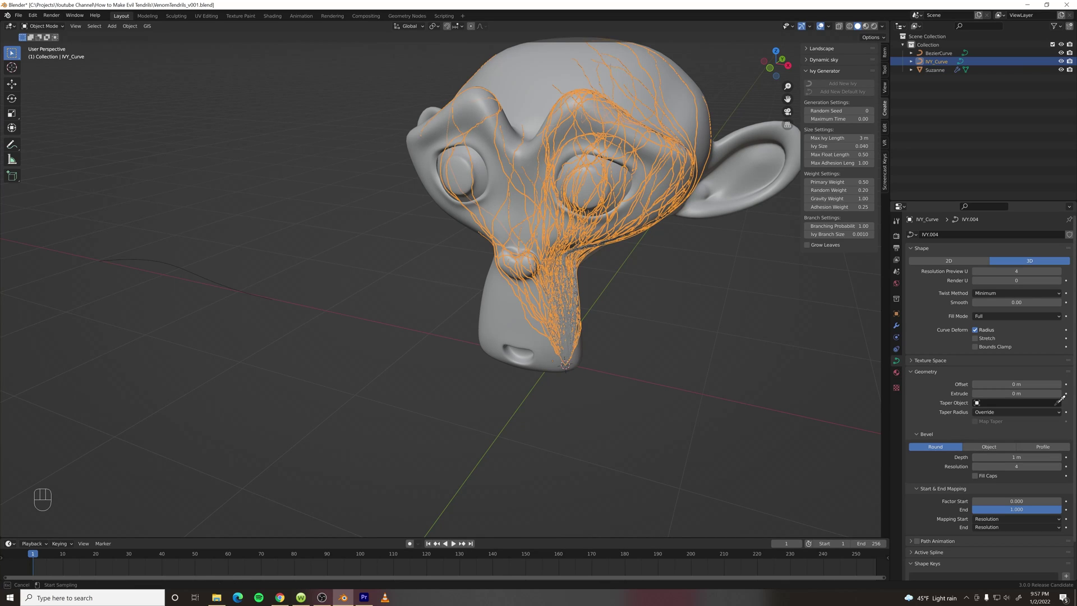
pyautogui.click(226, 281)
pyautogui.moveTo(673, 361)
pyautogui.mouseDown(button='middle')
pyautogui.moveTo(570, 412)
pyautogui.moveTo(288, 285)
pyautogui.mouseUp(button='middle')
# Pick the Bezier curve as the ivy's taper object and scale all its points to about 0.10 along global Y
pyautogui.click(261, 262)
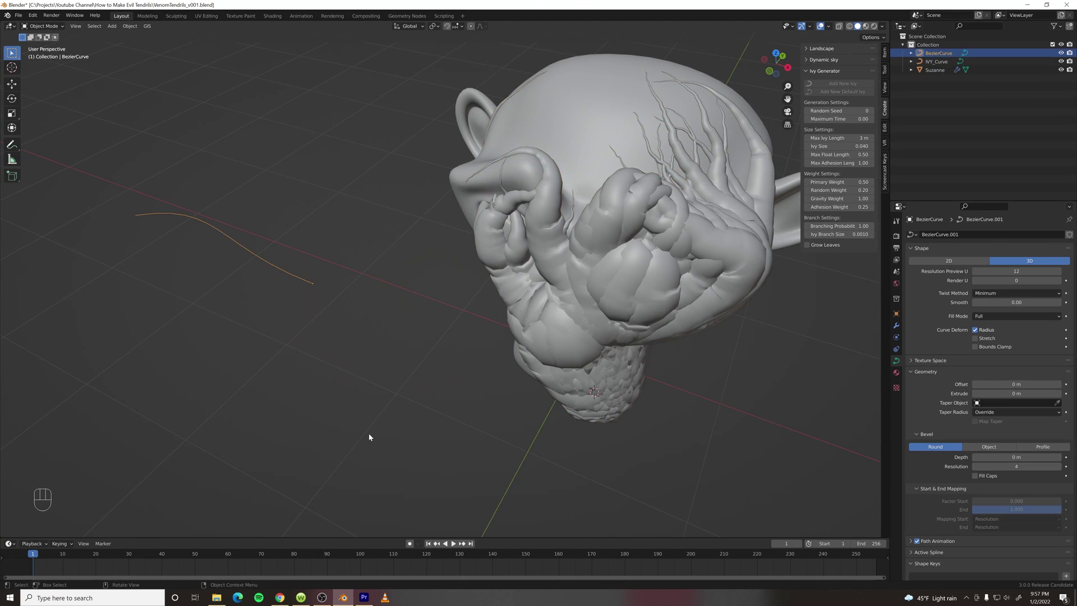
pyautogui.press('Tab')
pyautogui.press('a')
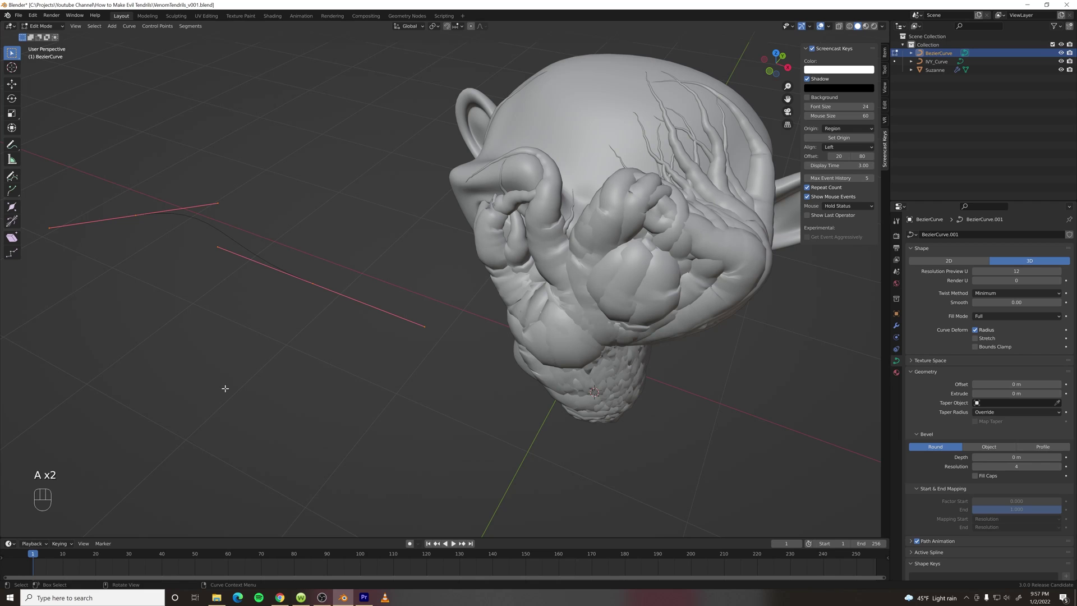
pyautogui.press('s')
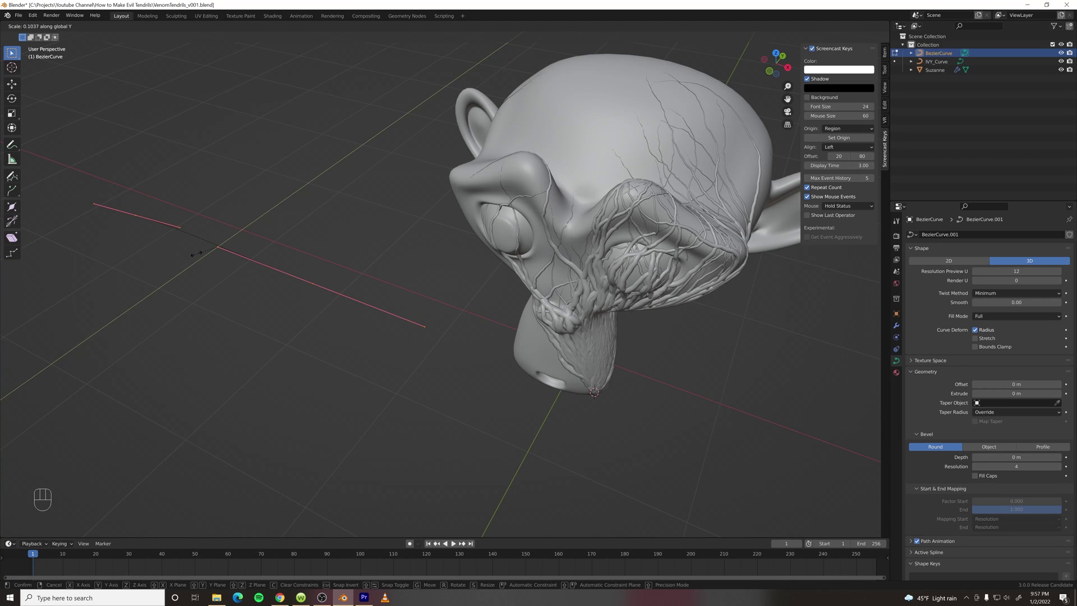
pyautogui.click(196, 254)
pyautogui.press('Tab')
# Enable Map Taper on the ivy curve, testing its growth with bevel End factors of about 0.461 and 1.000
pyautogui.moveTo(583, 358); pyautogui.dragTo(514, 402, button='middle')
pyautogui.click(478, 266)
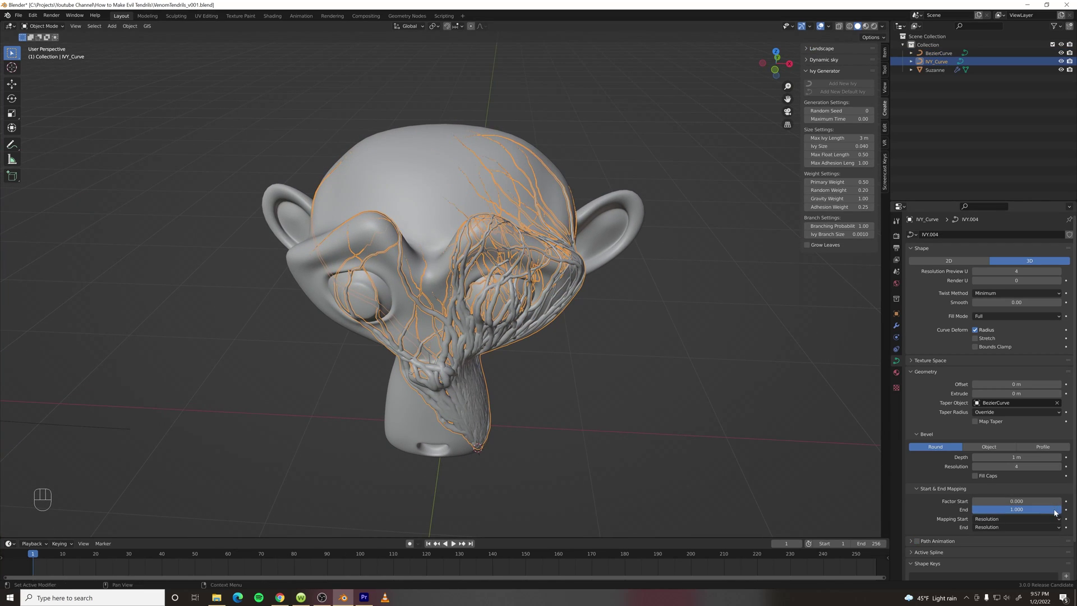
pyautogui.moveTo(1017, 509)
pyautogui.mouseDown()
pyautogui.moveTo(965, 510)
pyautogui.moveTo(1027, 509)
pyautogui.moveTo(1000, 509)
pyautogui.moveTo(1026, 510)
pyautogui.moveTo(1004, 510)
pyautogui.moveTo(1017, 509)
pyautogui.mouseUp()
pyautogui.scroll(3, 606, 365)
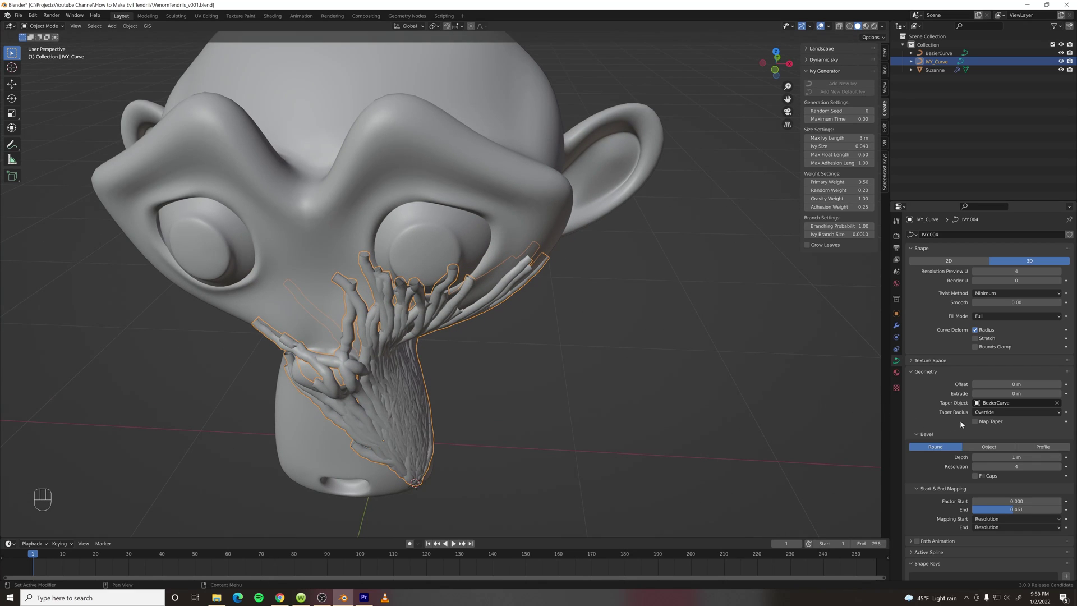
pyautogui.click(976, 422)
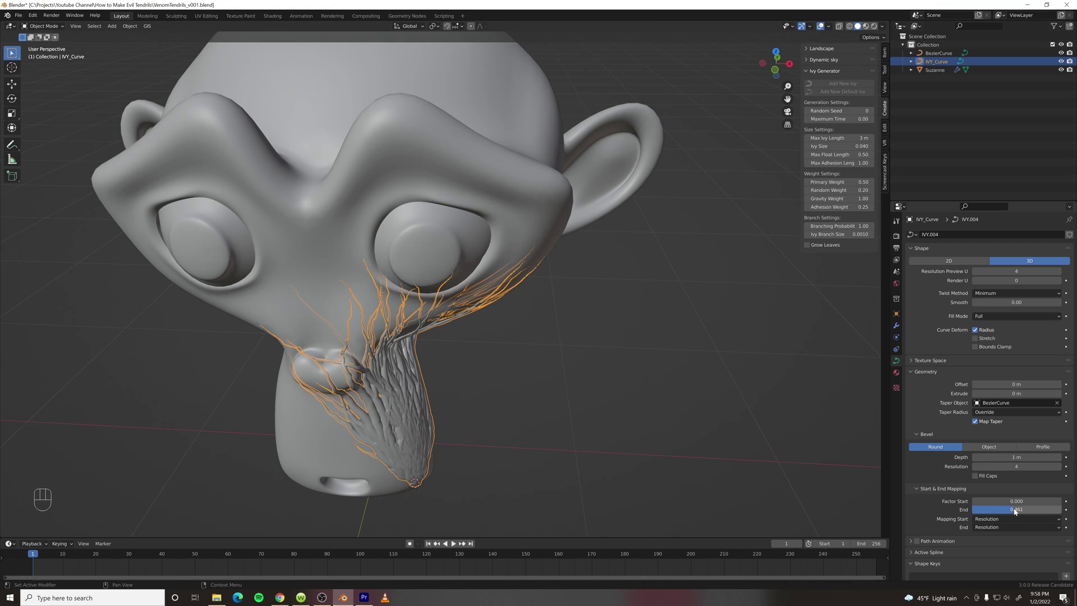
pyautogui.moveTo(1015, 510); pyautogui.dragTo(1067, 509)
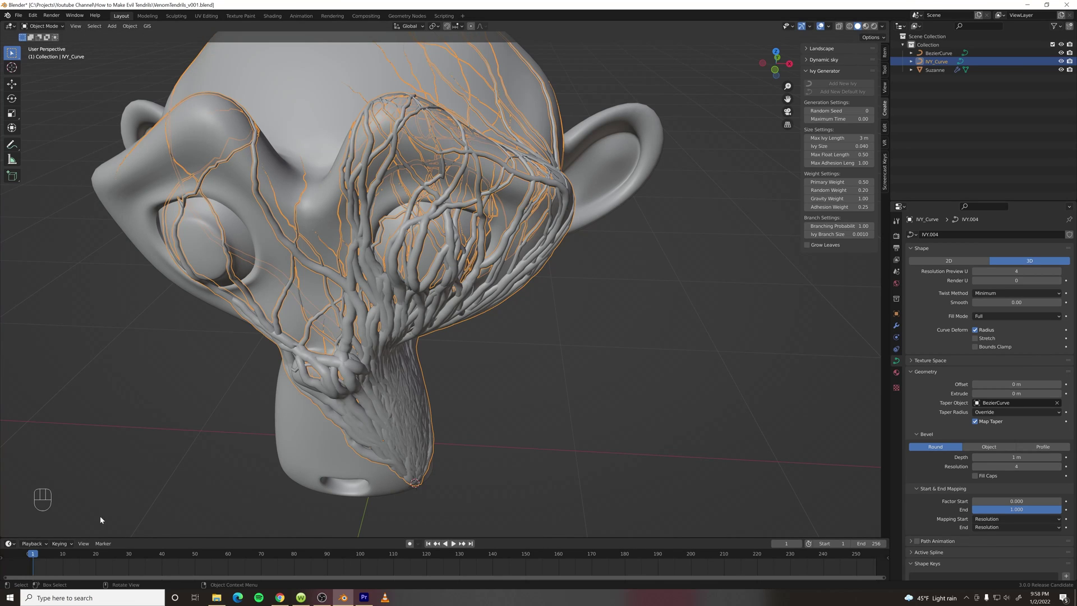
# Keyframe the ivy curve's bevel End factor at 0 on frame 1 and at 1 on frame 90
pyautogui.press('BackSpace')
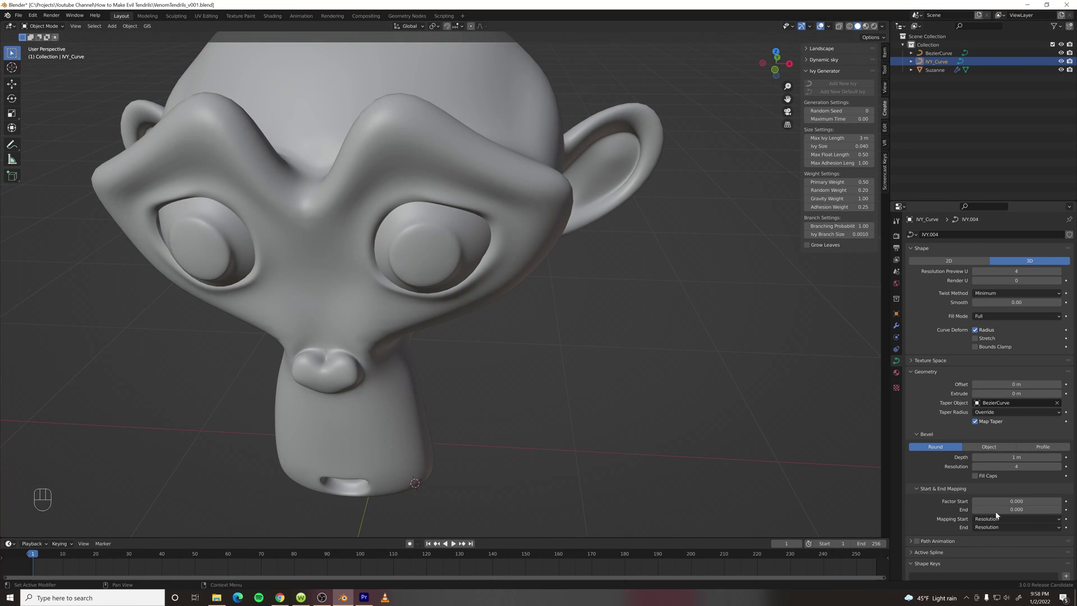
pyautogui.press('i')
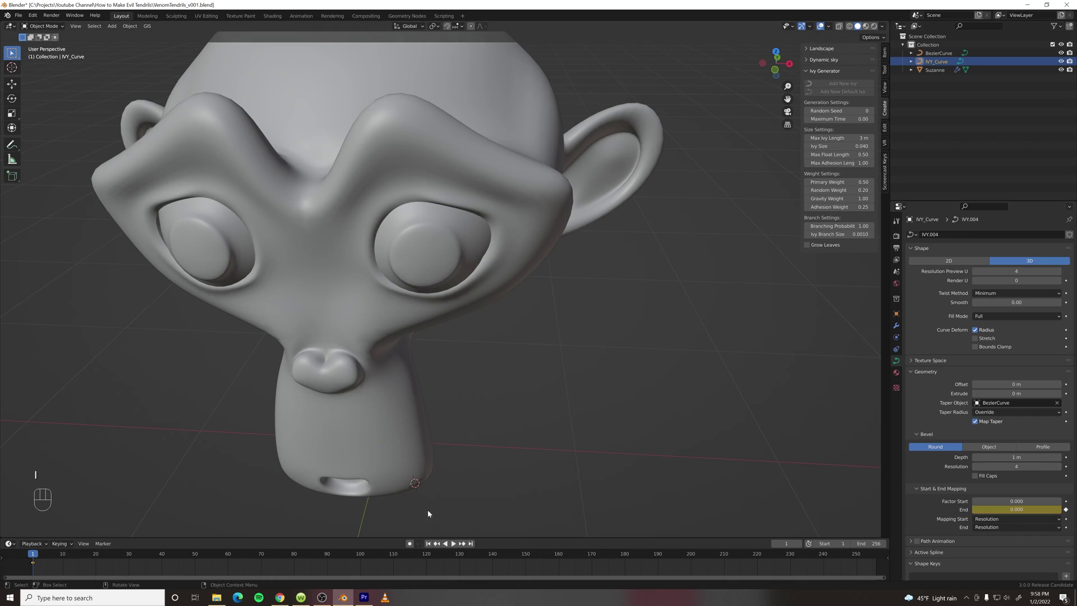
pyautogui.moveTo(32, 555); pyautogui.dragTo(116, 570)
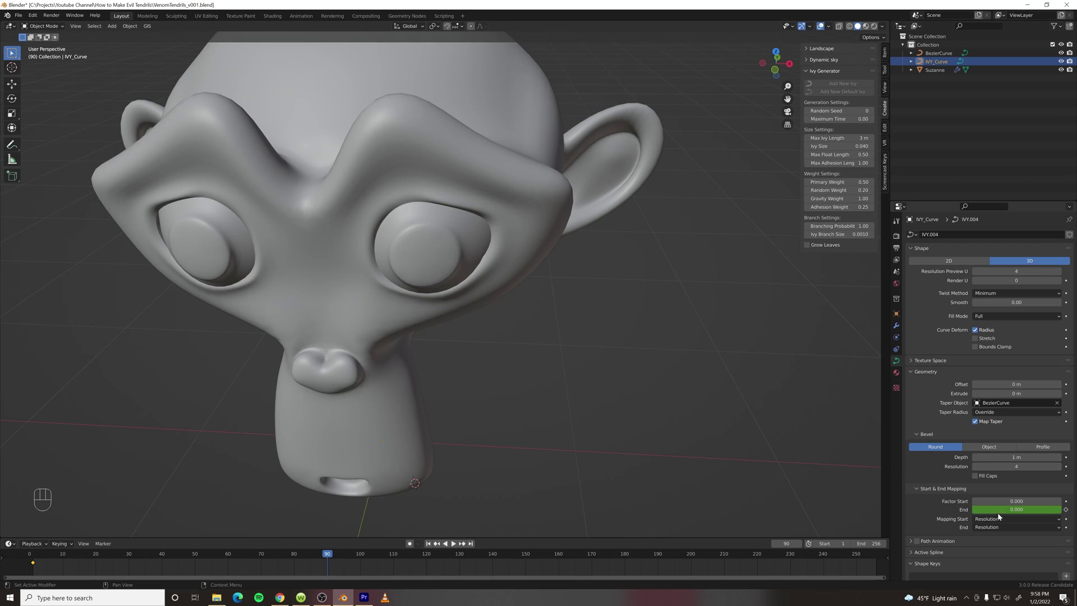
pyautogui.click(1025, 510)
pyautogui.write('1')
pyautogui.press('Return')
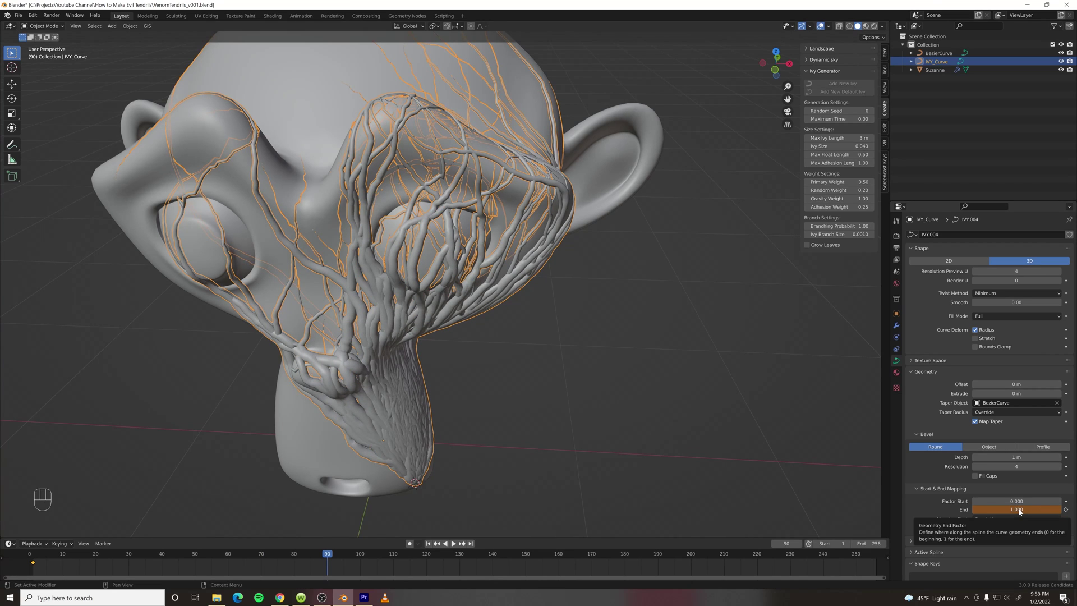
pyautogui.press('i')
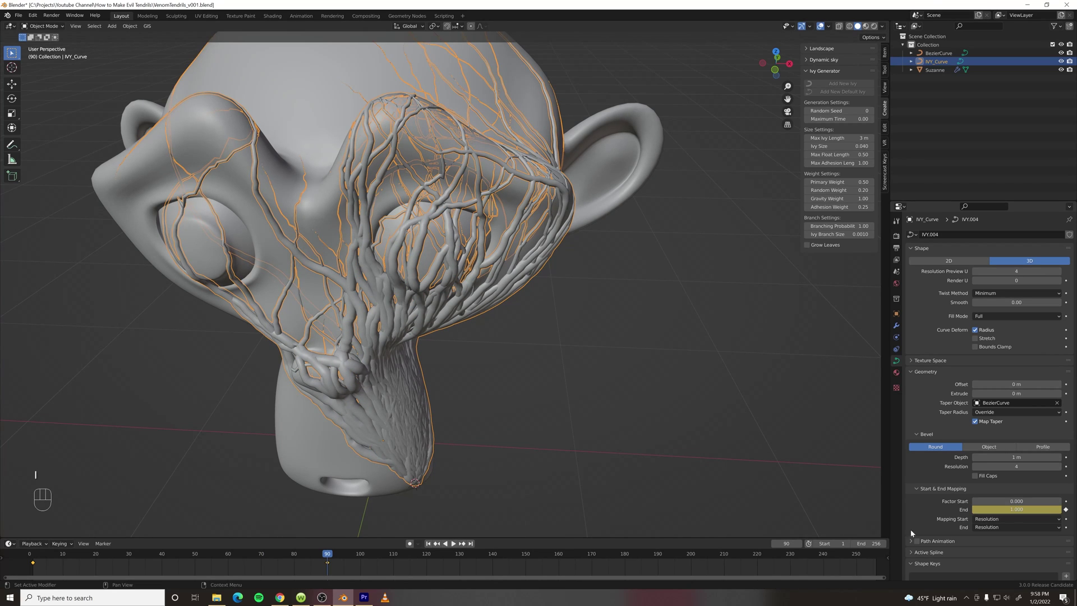
# Set the scene's end frame to 100 and play the tendril growth animation with the ivy deselected
pyautogui.click(871, 544)
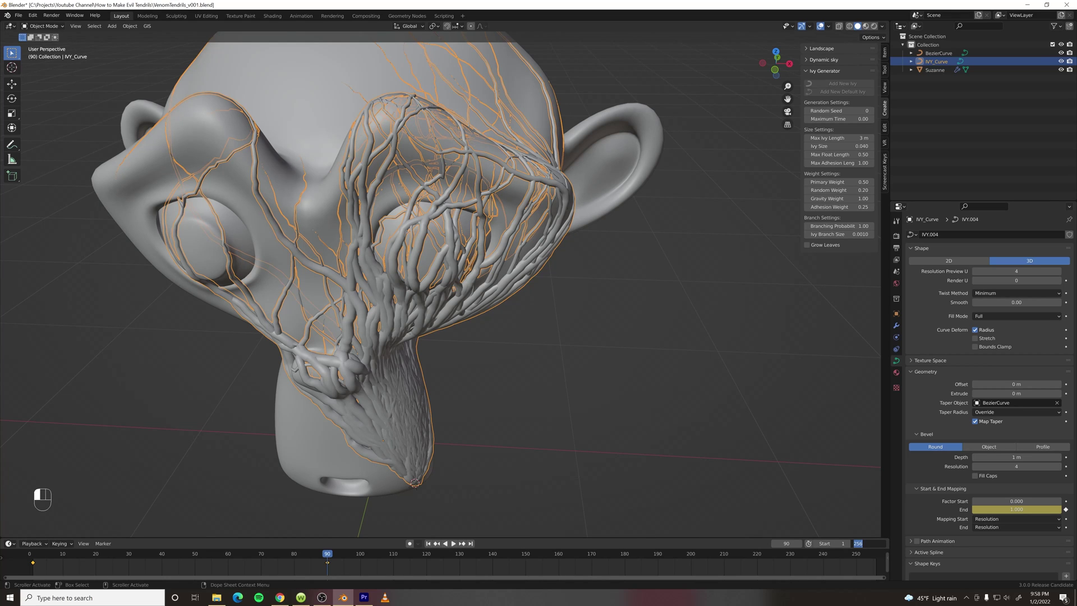
pyautogui.write('100')
pyautogui.press('Return')
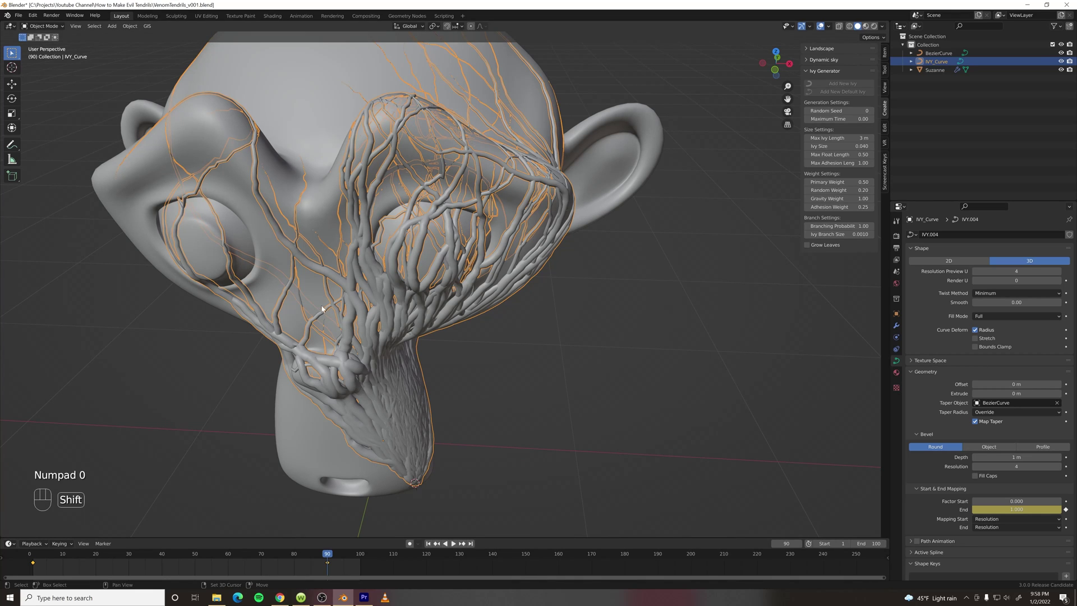
pyautogui.keyDown('shift'); pyautogui.moveTo(337, 314); pyautogui.dragTo(556, 416, button='middle'); pyautogui.keyUp('shift')
pyautogui.click(561, 419)
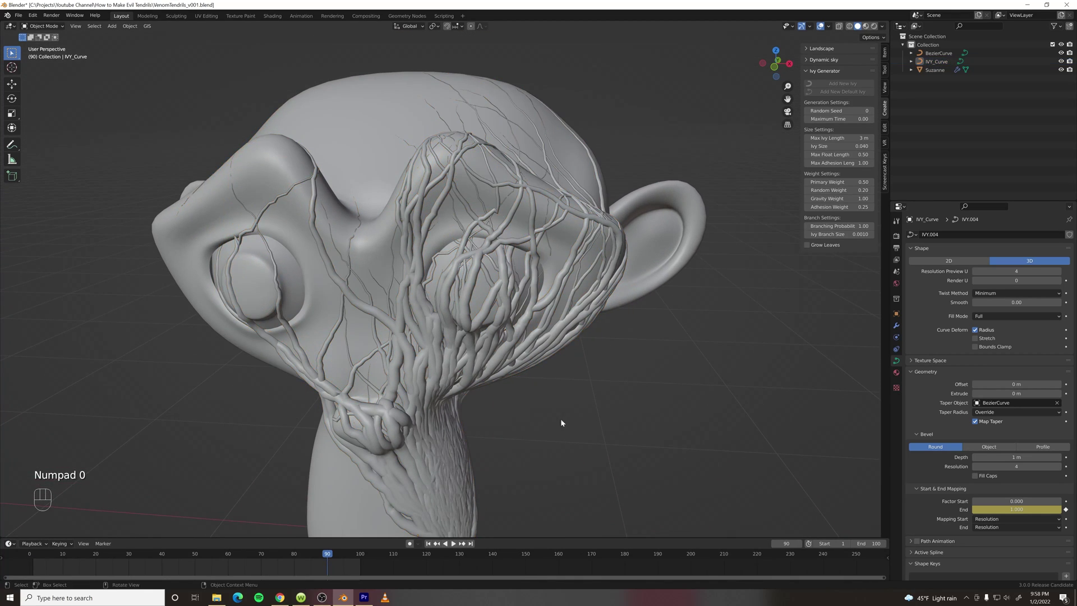
pyautogui.click(453, 544)
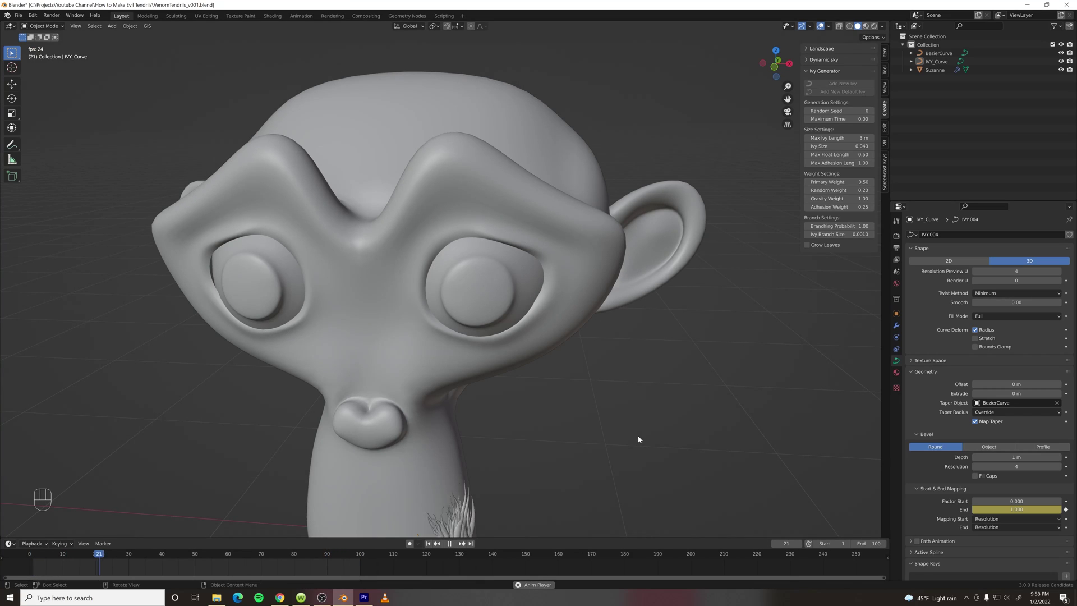